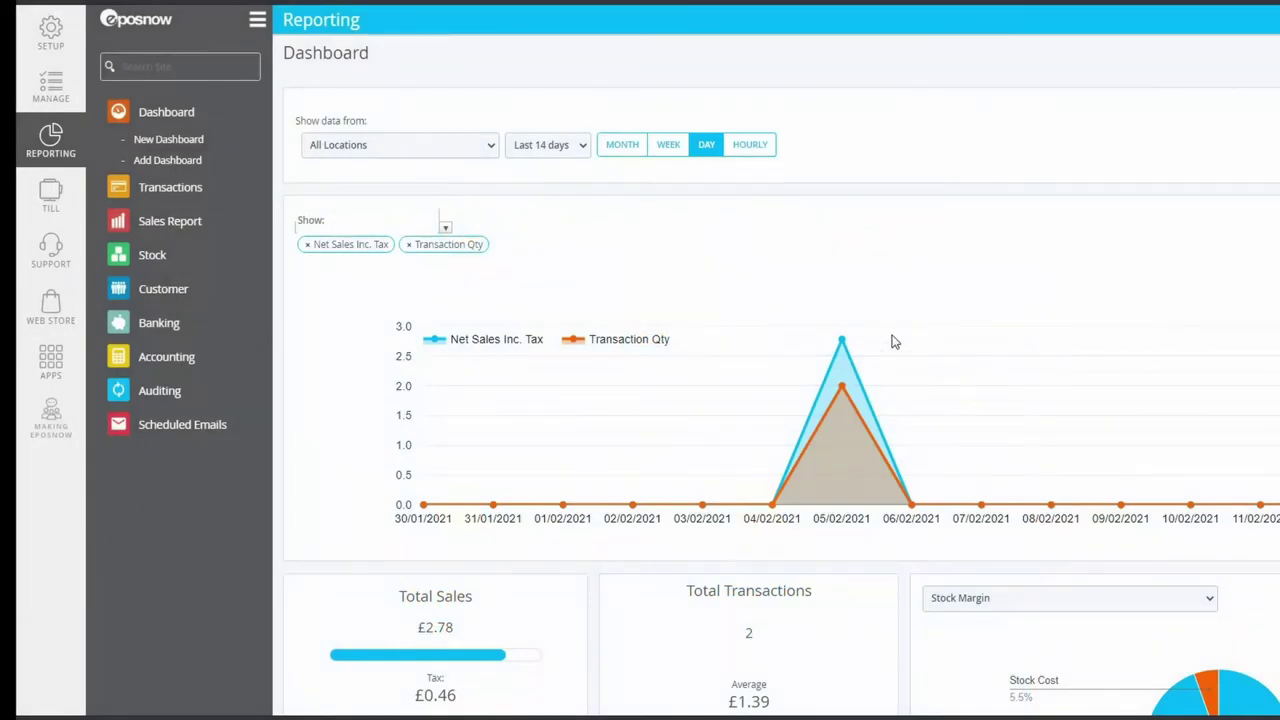
Open the product categories list under Manage > Products > Categories
left_click(50, 90)
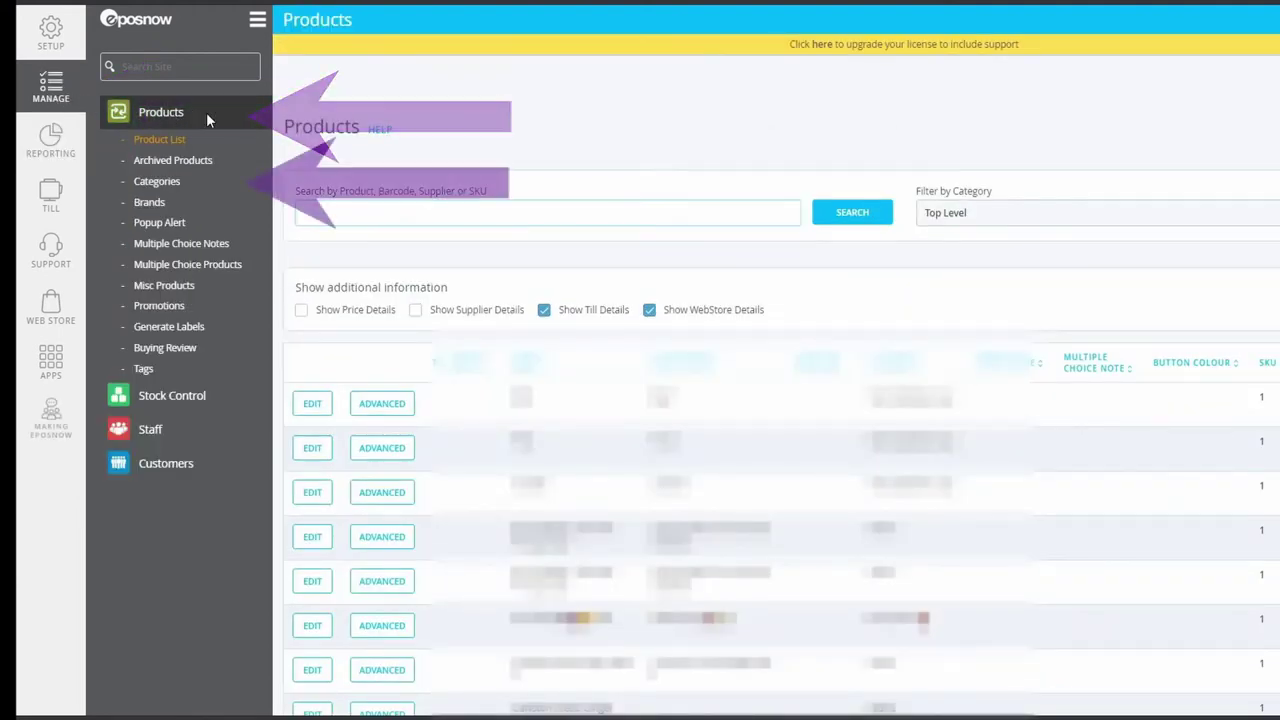
left_click(156, 182)
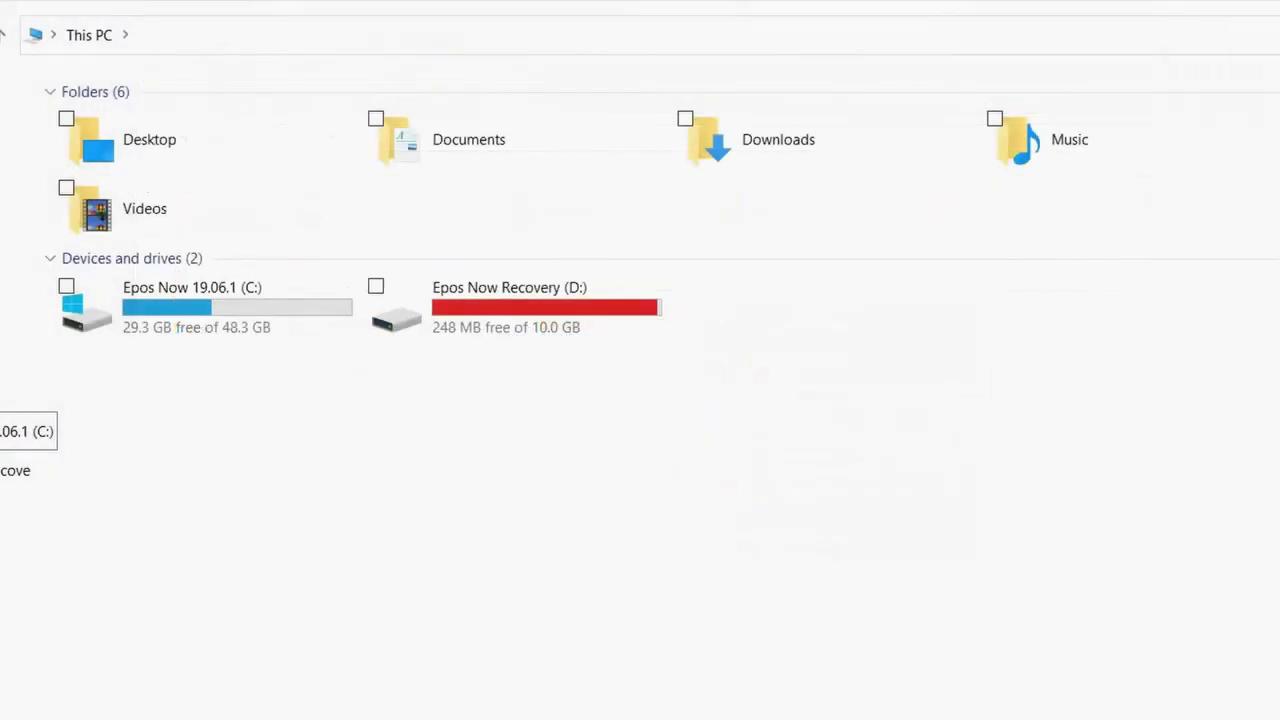
Navigate from the C: drive through Program Files (x86) and Epos Now into POSSystem
left_click(224, 410)
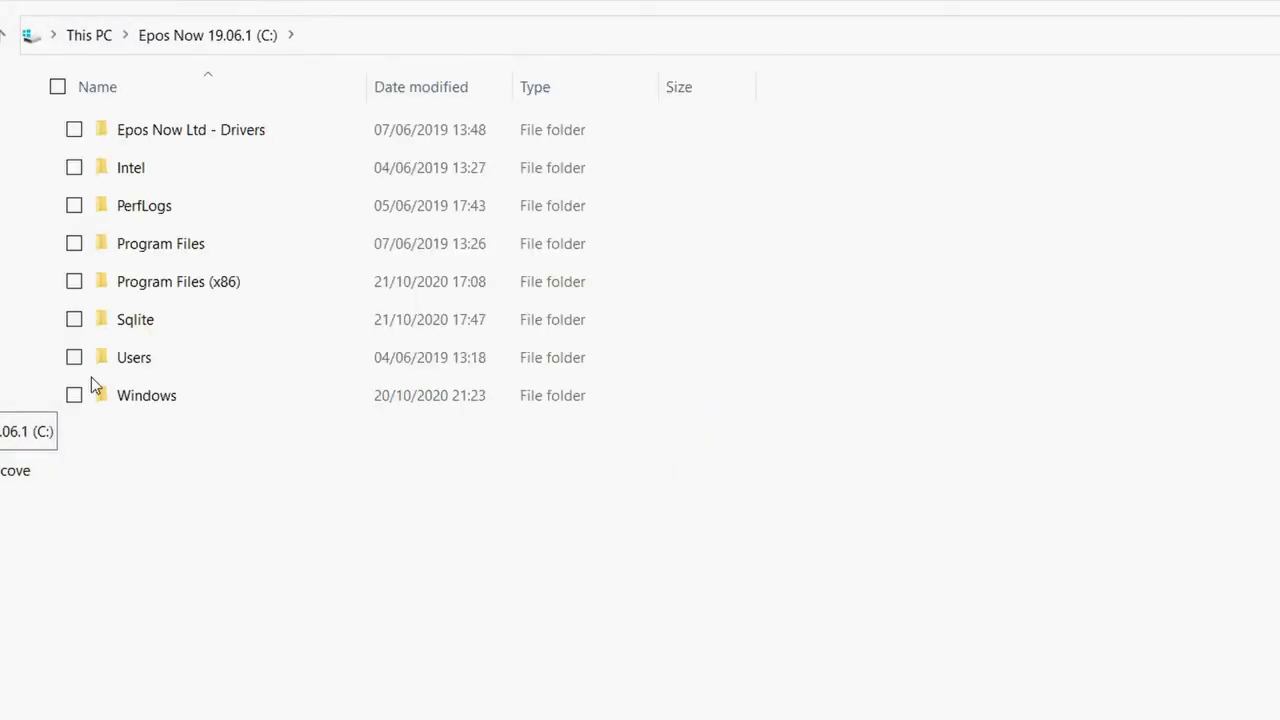
left_click(165, 284)
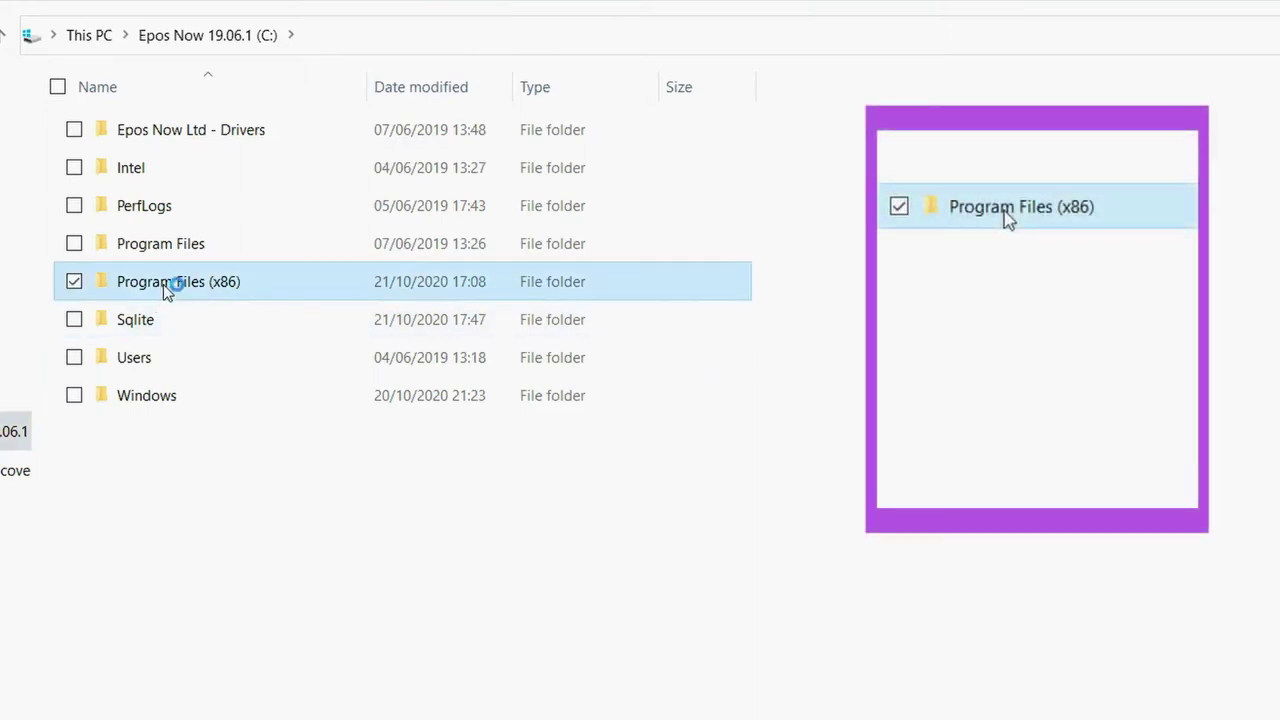
double_click(166, 285)
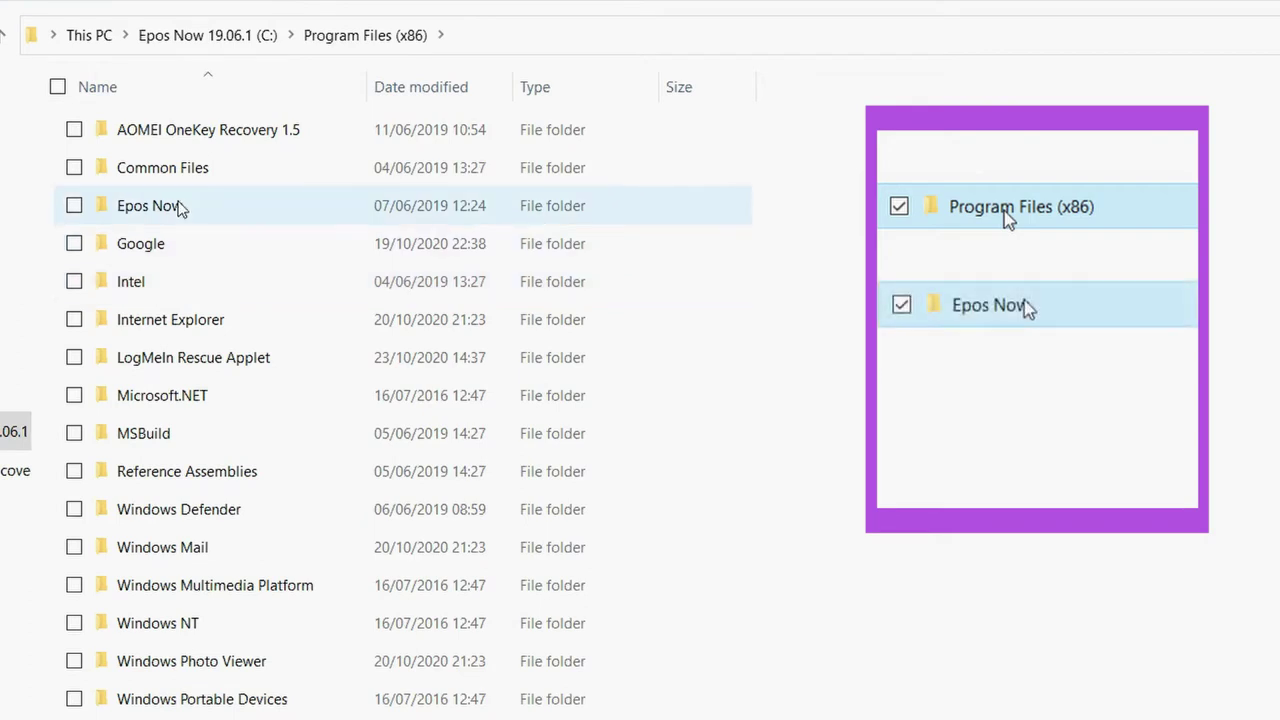
left_click(180, 207)
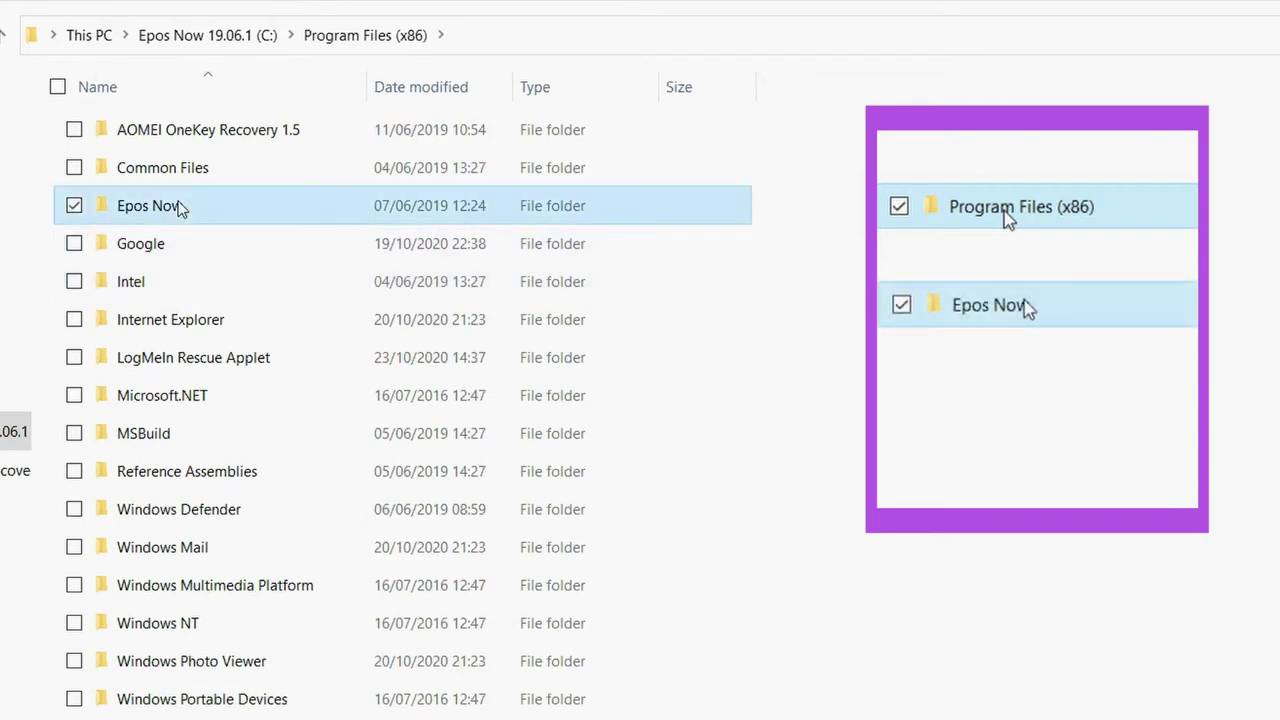
double_click(180, 207)
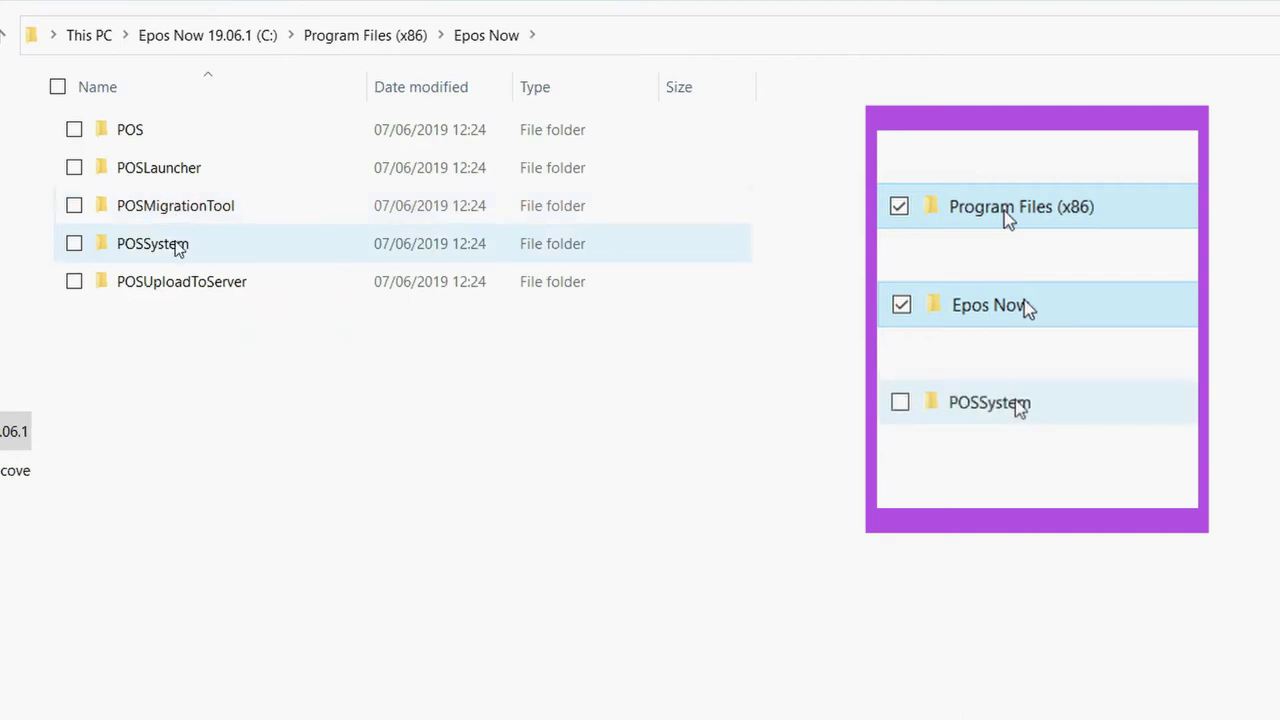
left_click(179, 248)
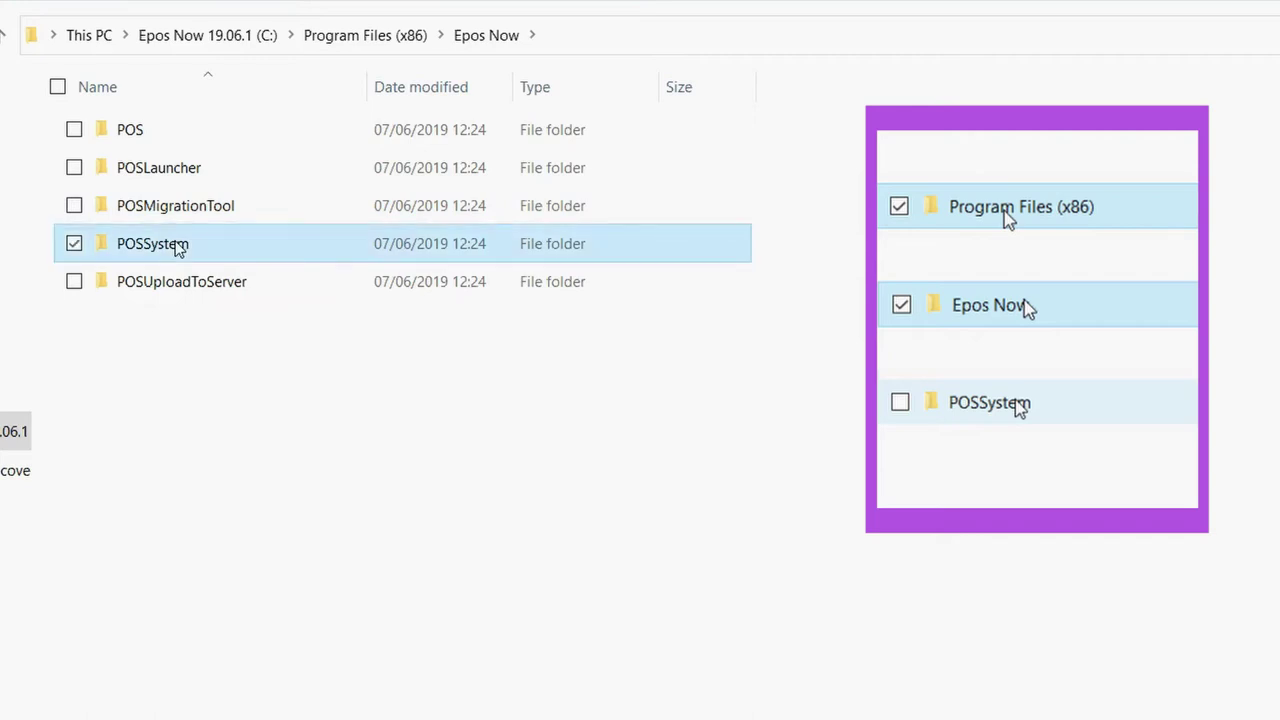
double_click(179, 248)
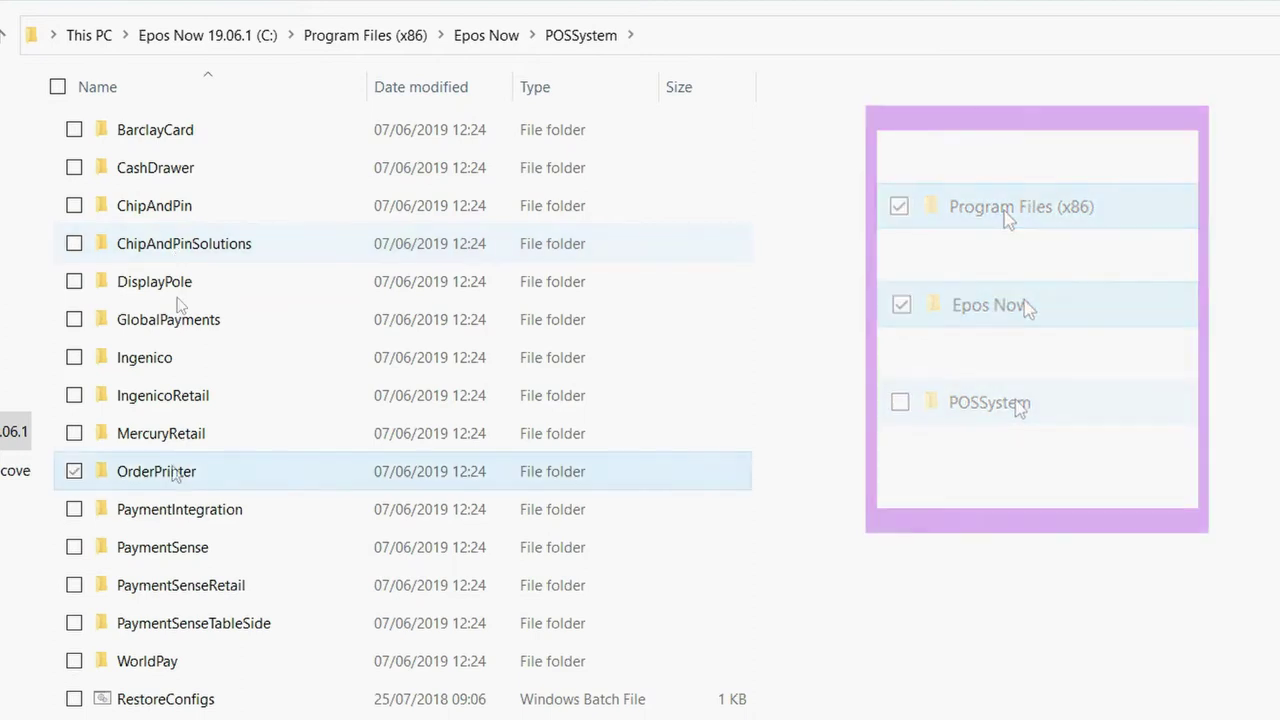
Copy and paste the OrderPrinter folder, approving administrator access to create 'OrderPrinter - Copy'
left_click(172, 470)
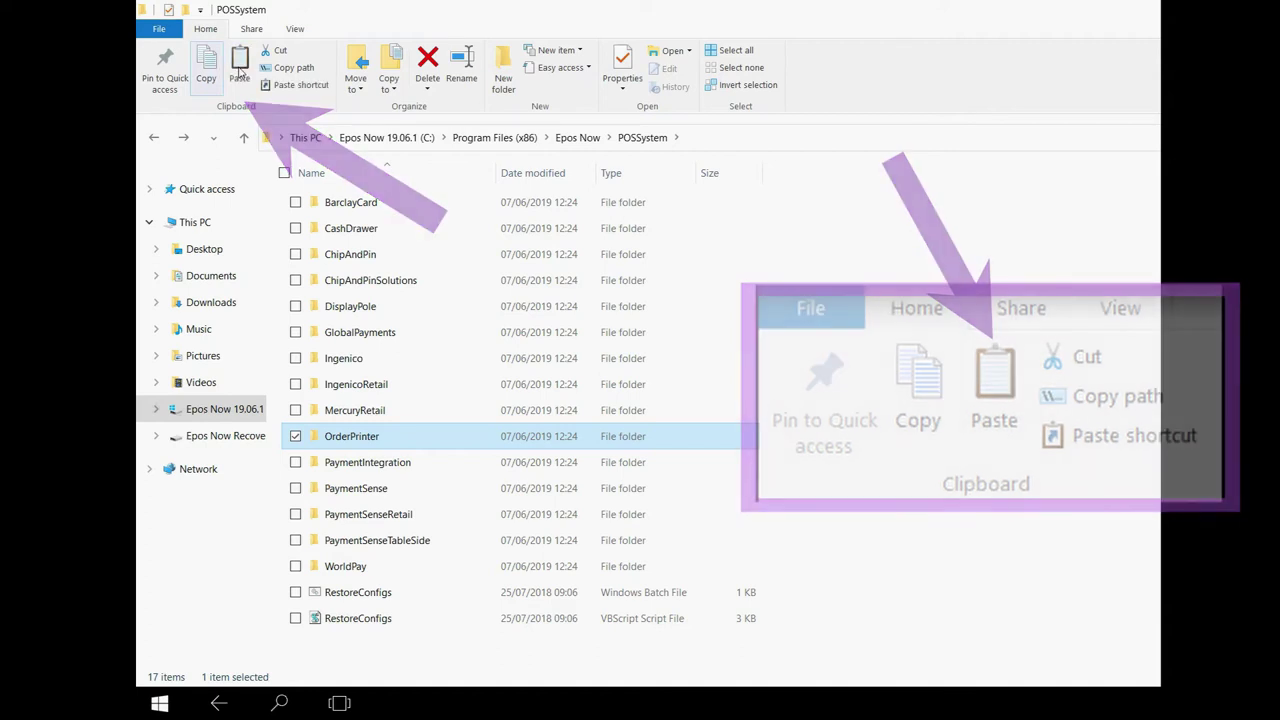
left_click(240, 70)
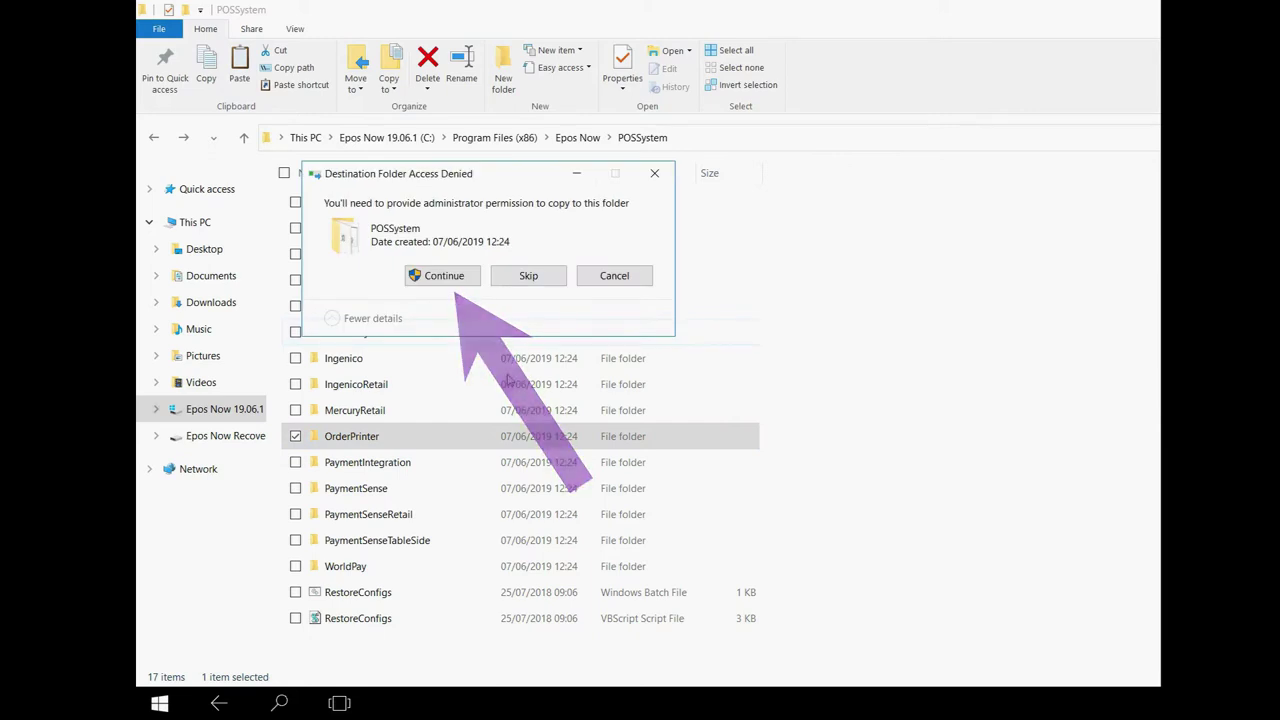
left_click(443, 276)
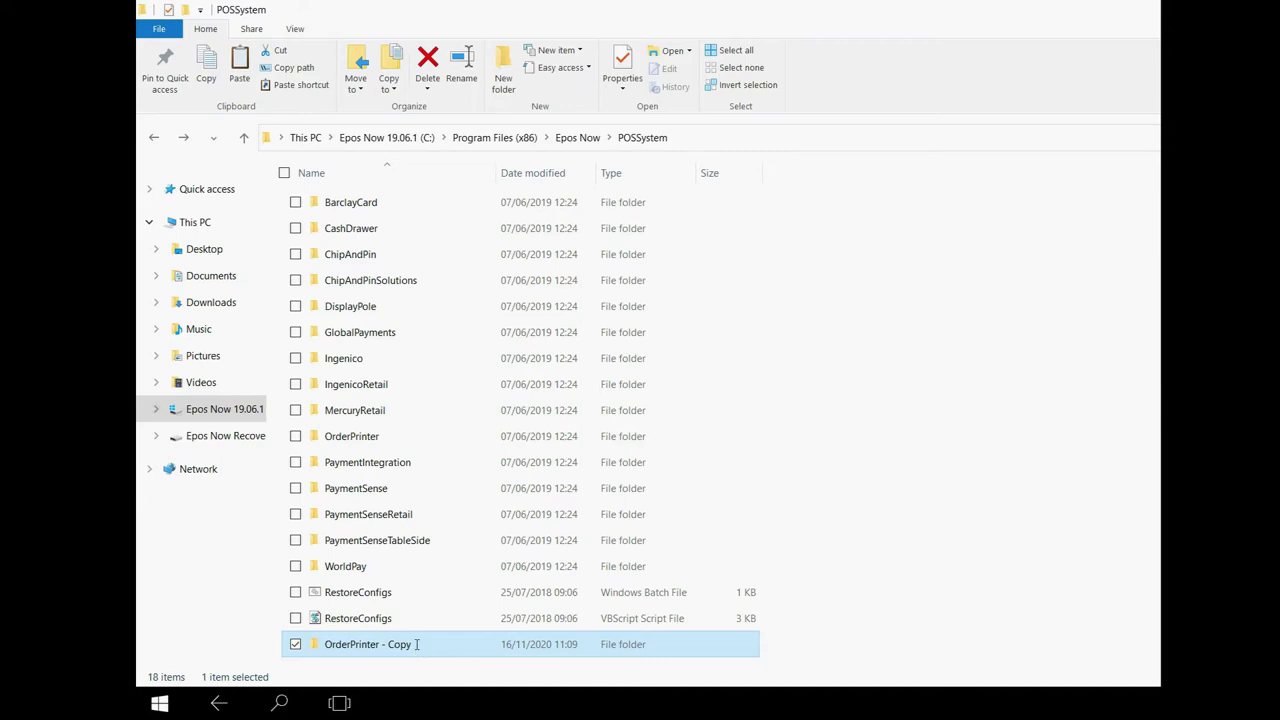
Change the folder name 'OrderPrinter - Copy' to 'OrderPrinter - Kitchen'
left_click(417, 644)
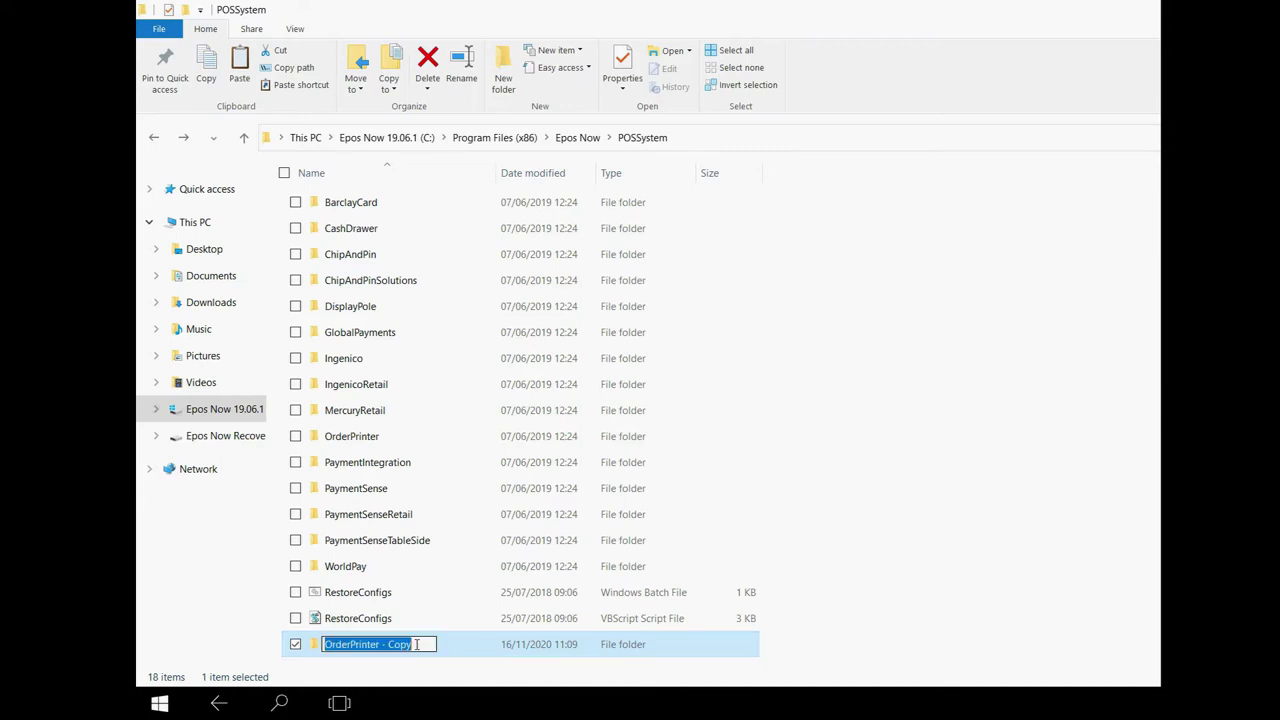
left_click(417, 644)
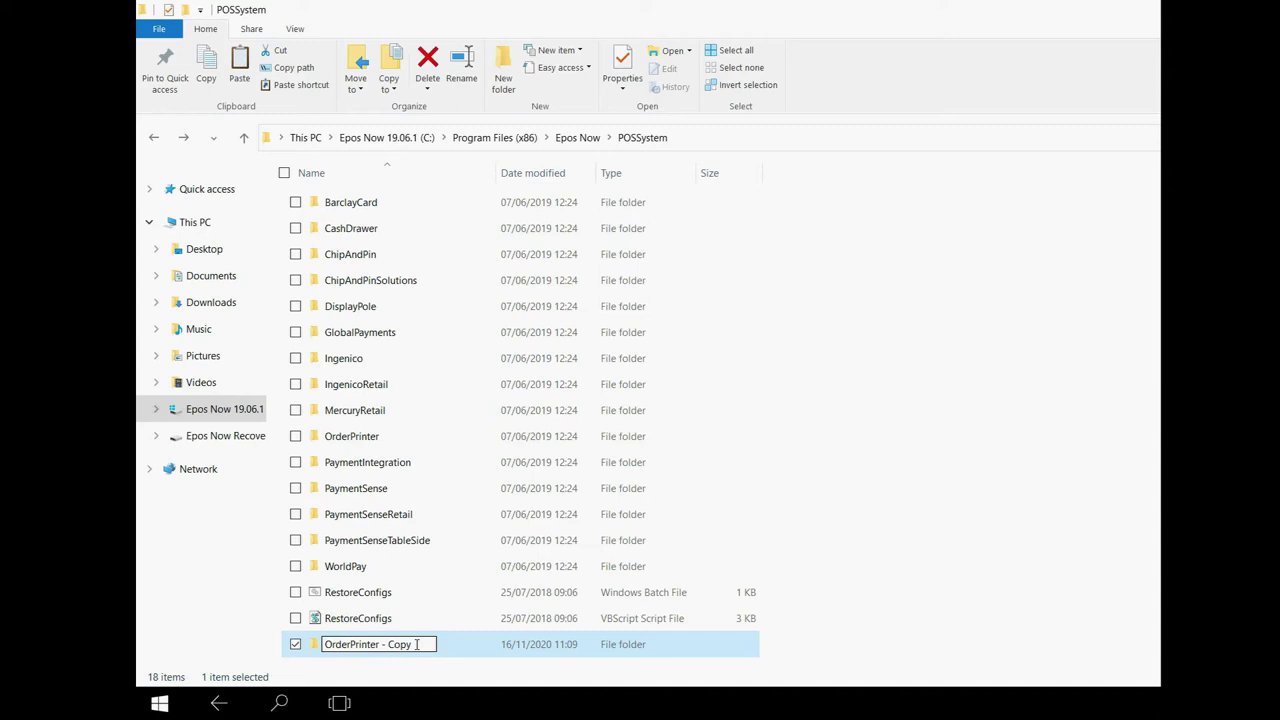
key("BackSpace")
key("BackSpace")
key("BackSpace")
key("BackSpace")
type("Kitchen")
key("Return")
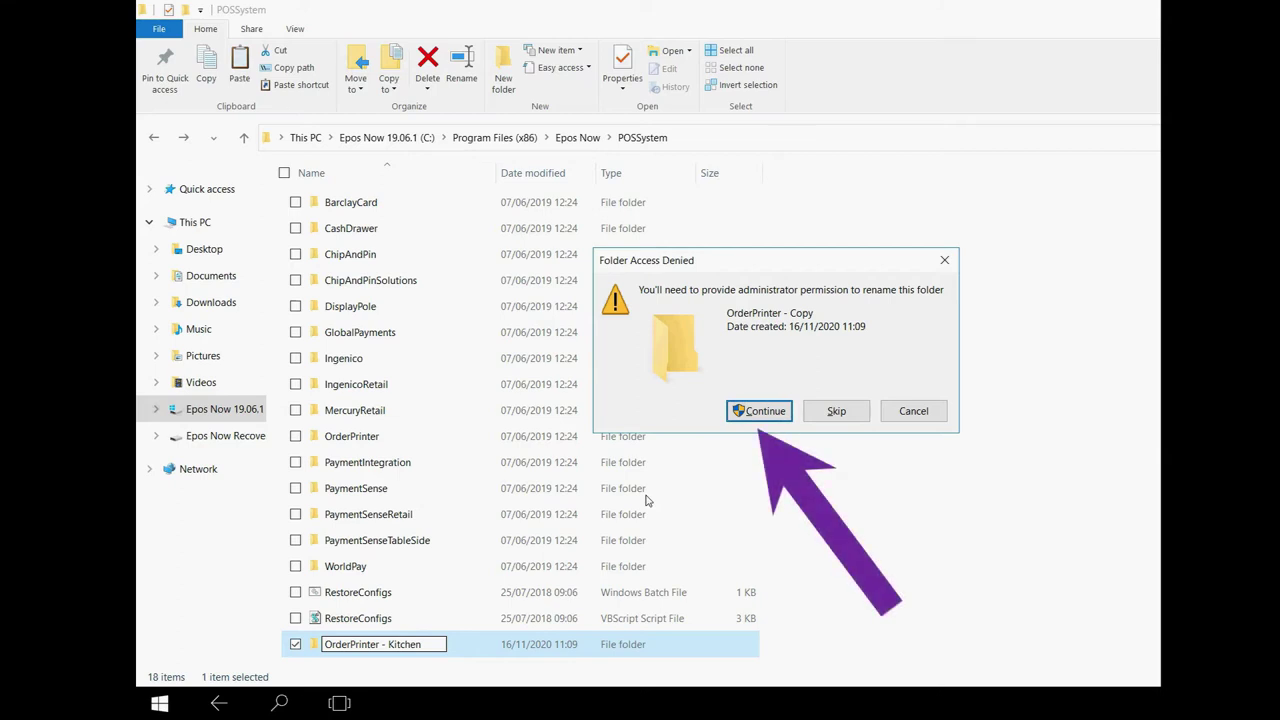
Approve the folder rename and open the OrderPrinter - Kitchen folder
left_click(759, 413)
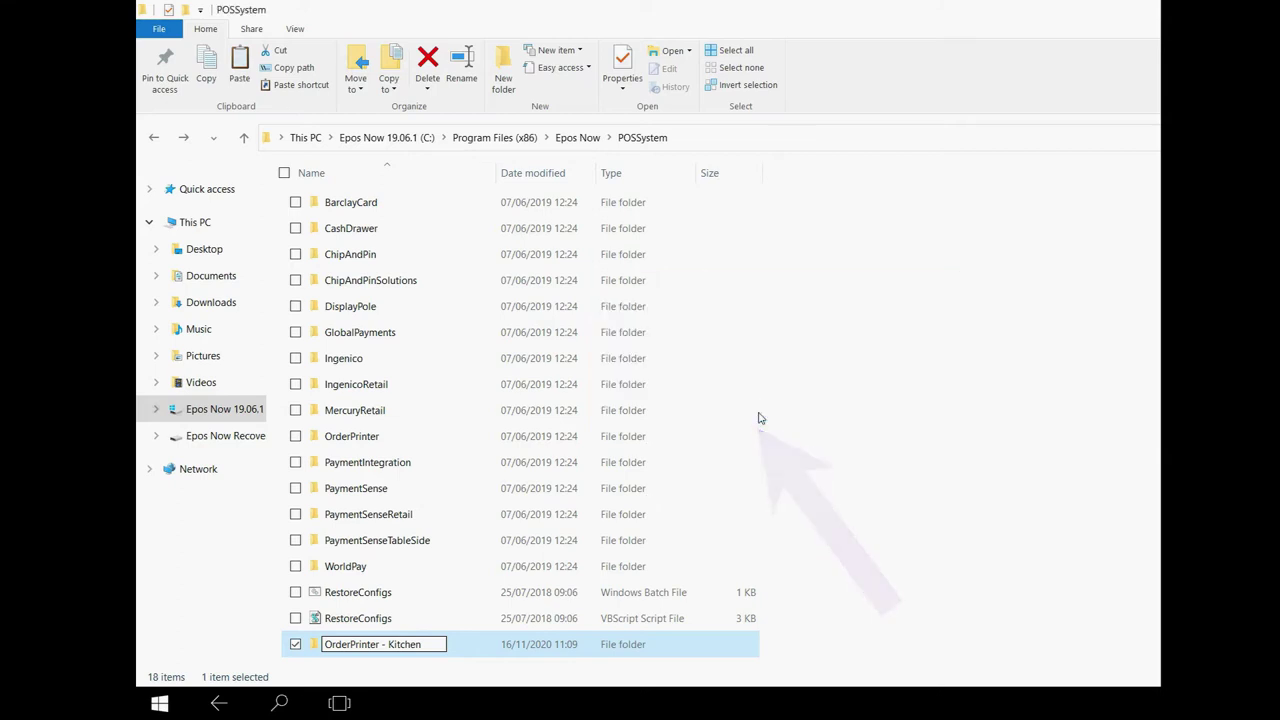
left_click(455, 638)
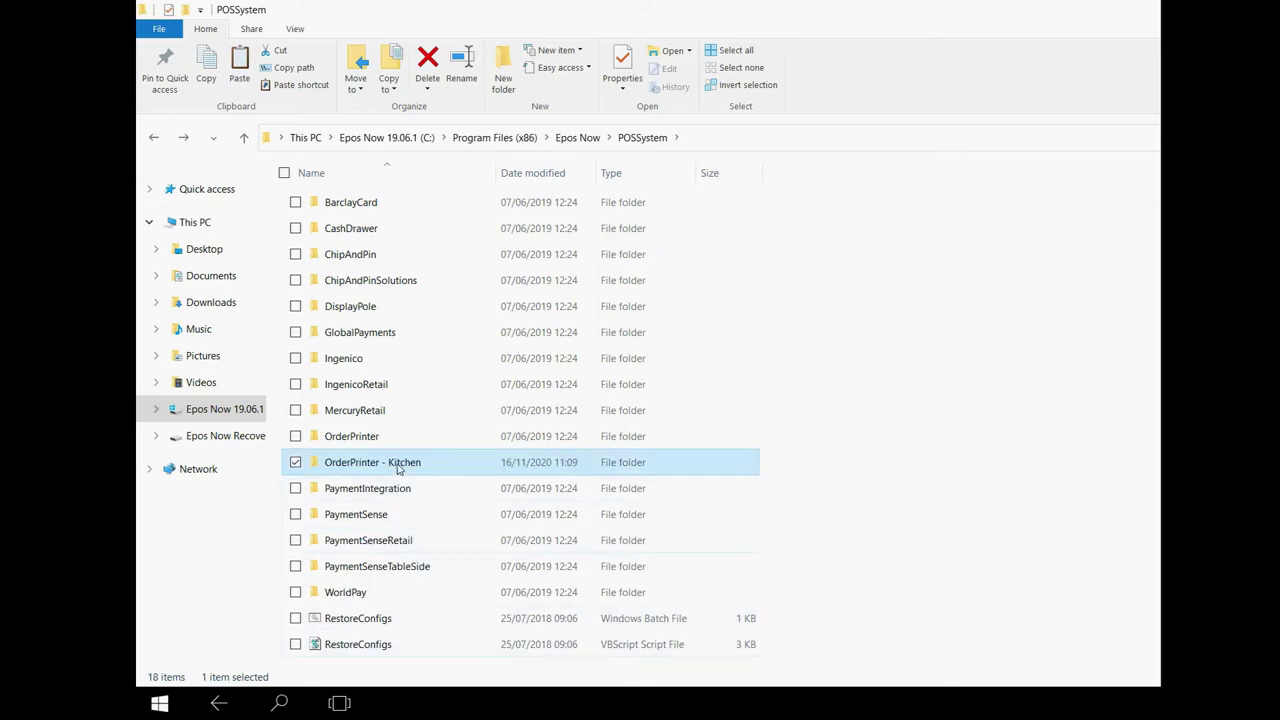
double_click(397, 465)
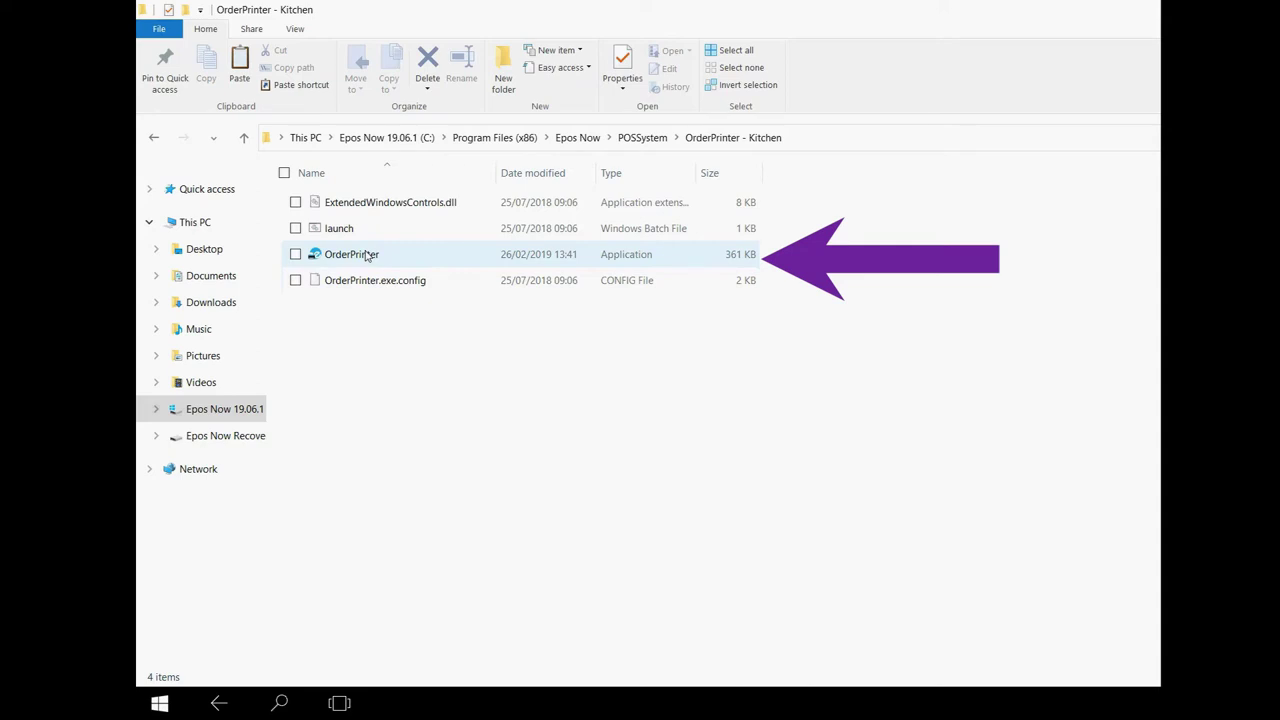
Create a desktop shortcut to the OrderPrinter application inside it
left_click(368, 256)
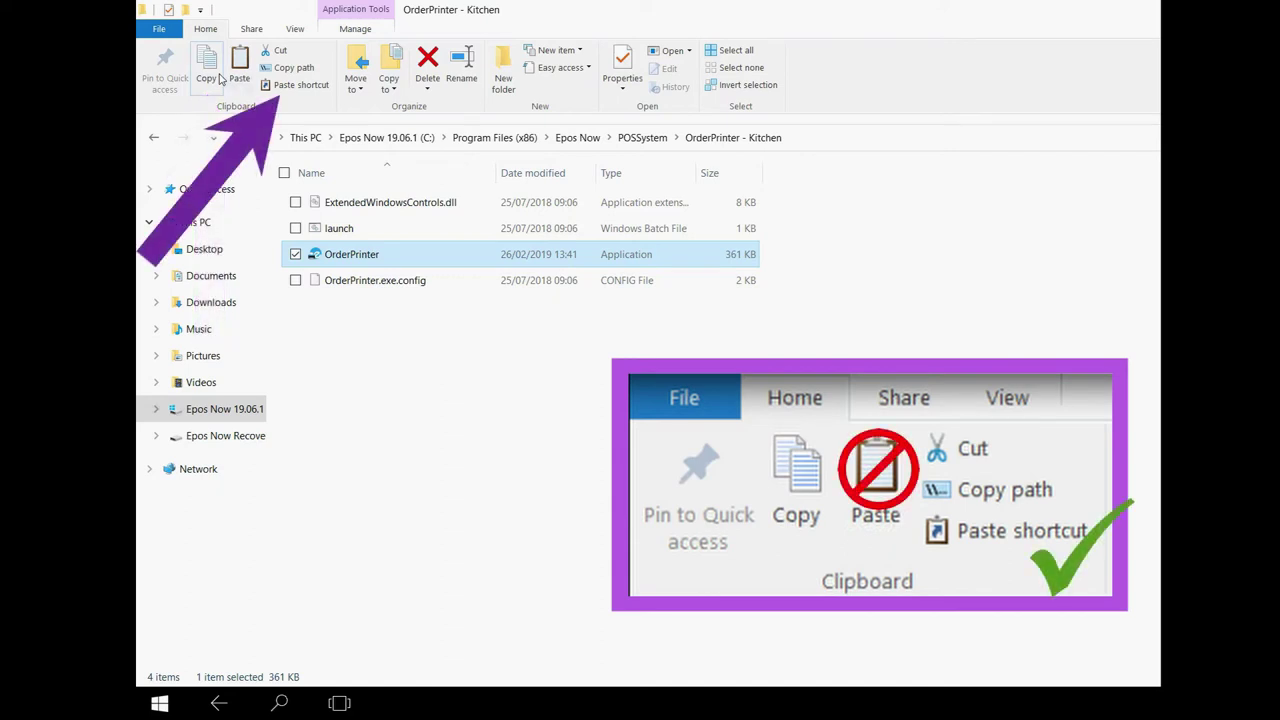
left_click(302, 86)
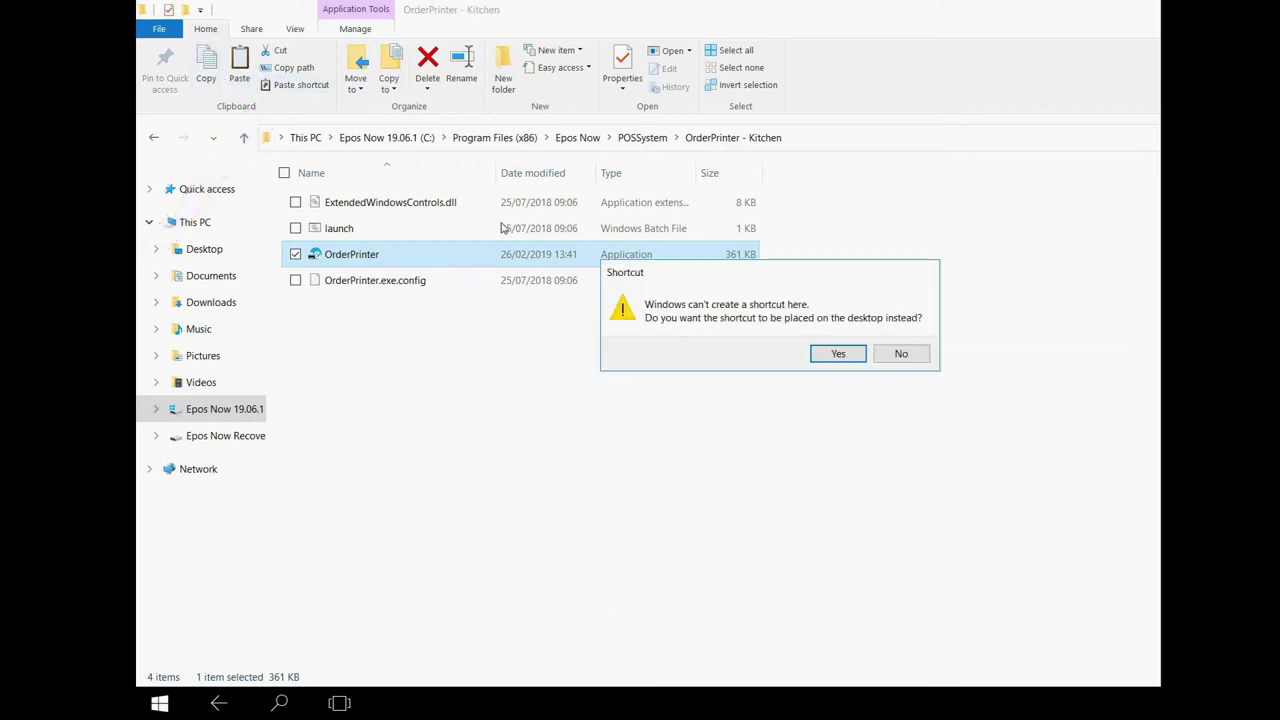
left_click(834, 356)
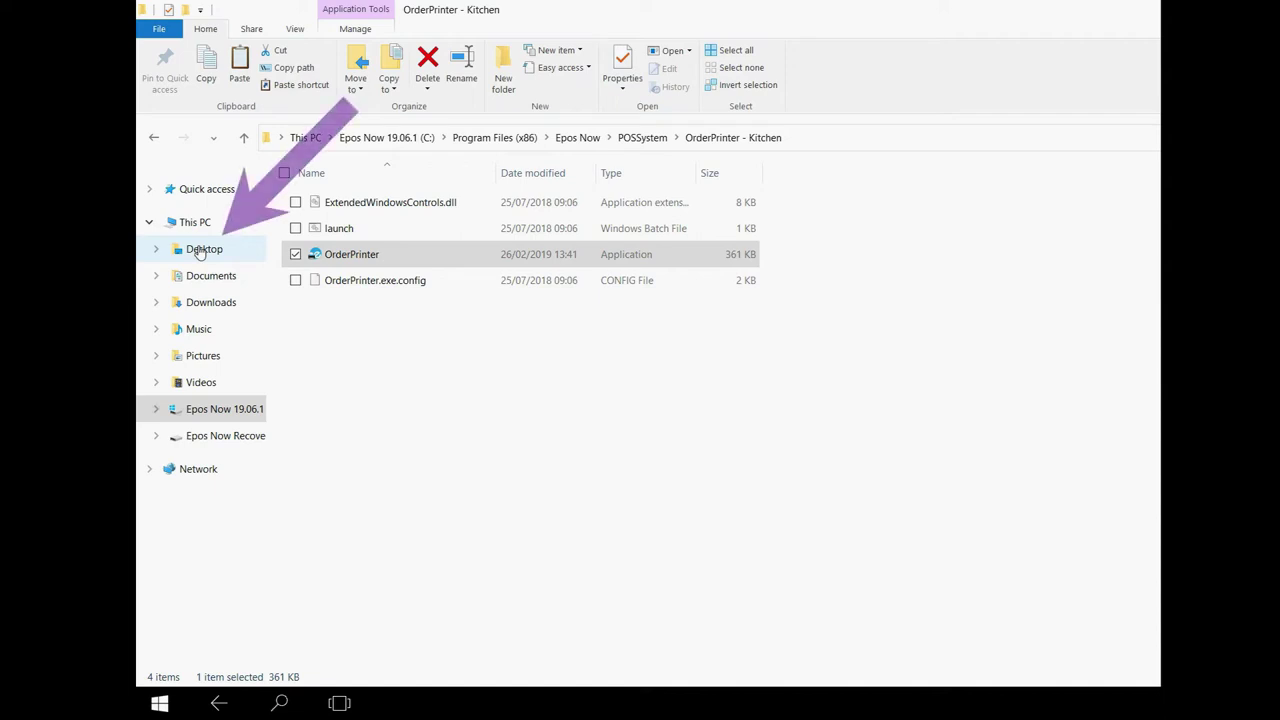
In the Desktop folder, replace 'Shortcut' in the OrderPrinter shortcut's name with 'Kitchen'
left_click(202, 250)
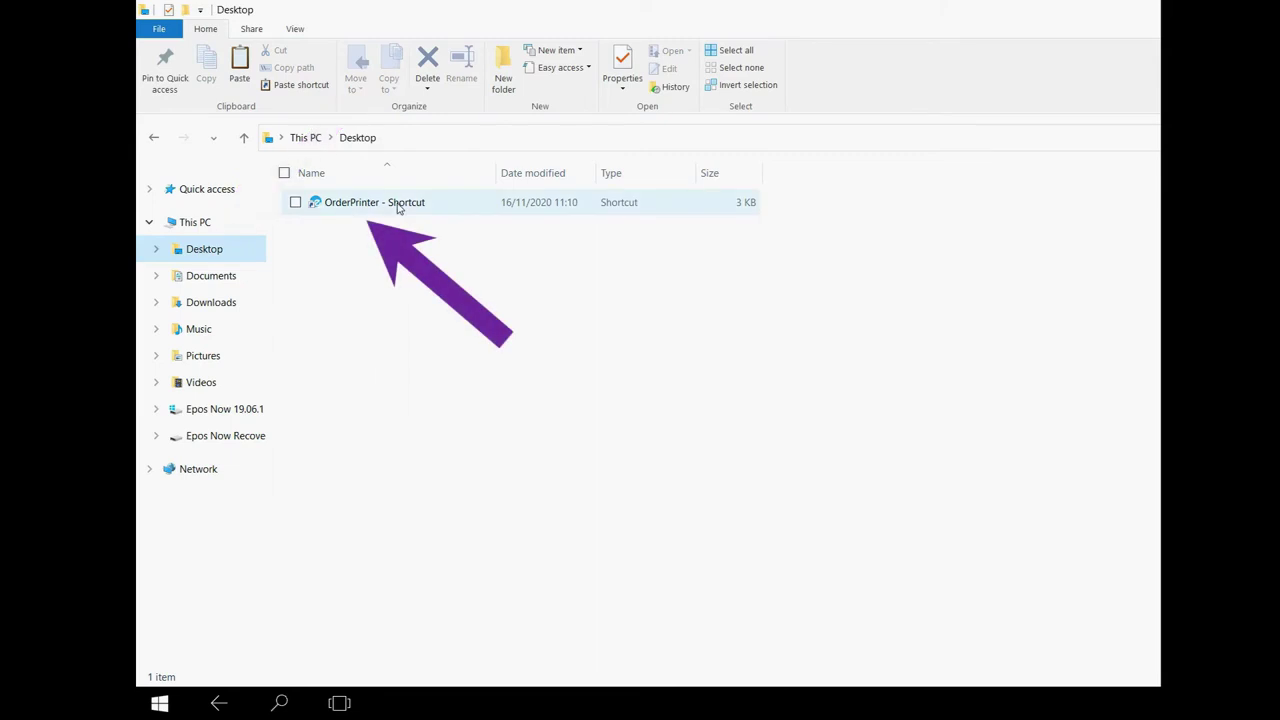
right_click(398, 204)
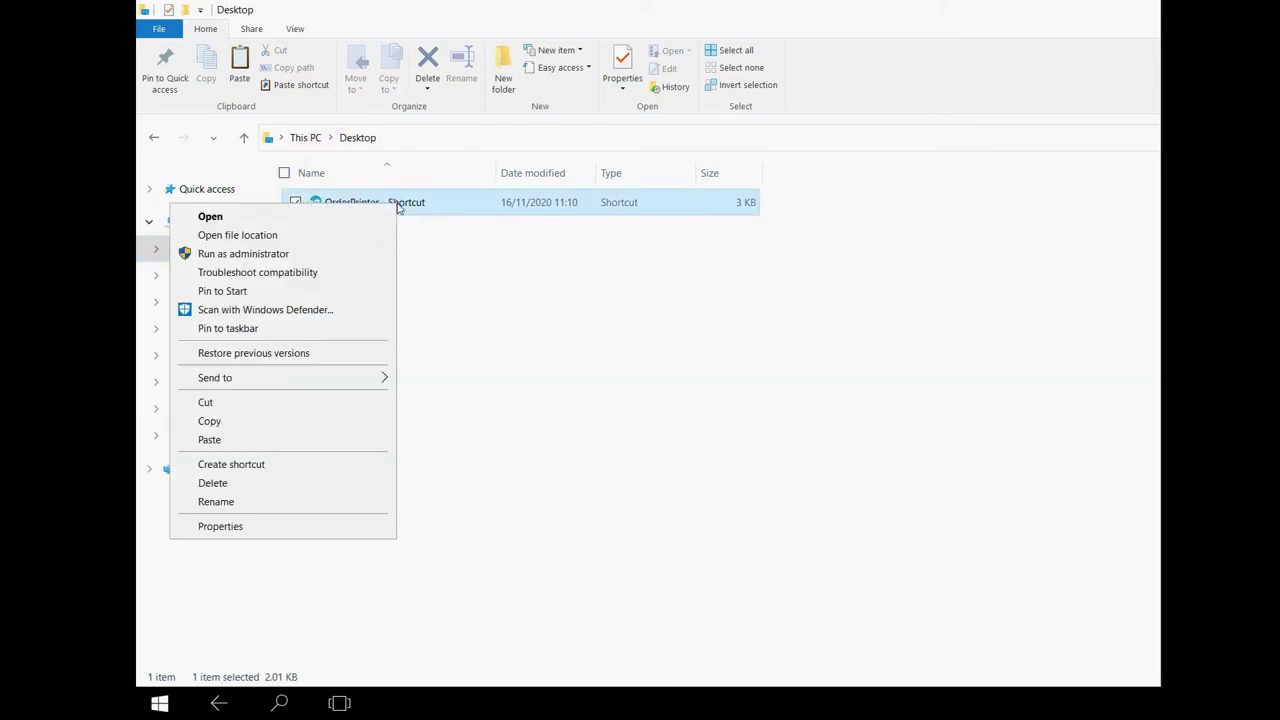
left_click(288, 508)
key("End")
key("BackSpace")
key("BackSpace")
key("BackSpace")
key("BackSpace")
key("BackSpace")
key("BackSpace")
key("BackSpace")
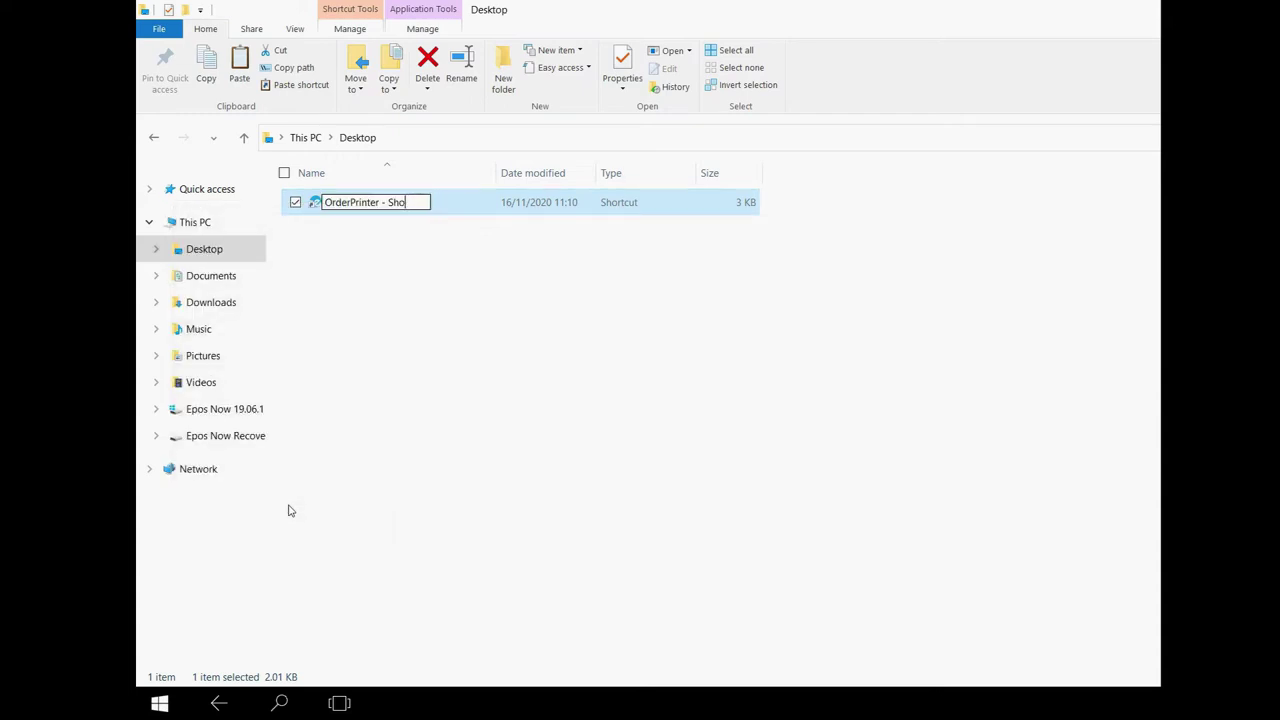
key("BackSpace")
type("Kitchen")
key("Return")
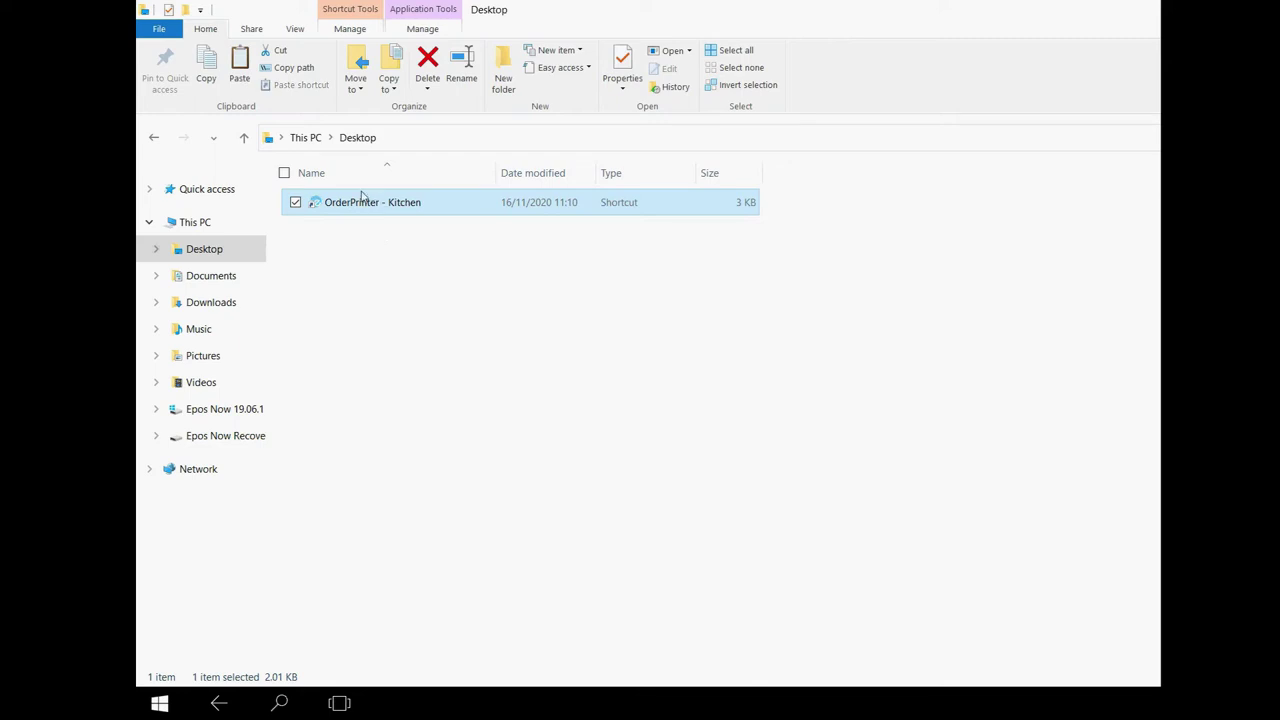
Run the OrderPrinter - Kitchen shortcut and bring up its context menu
double_click(361, 193)
right_click(361, 195)
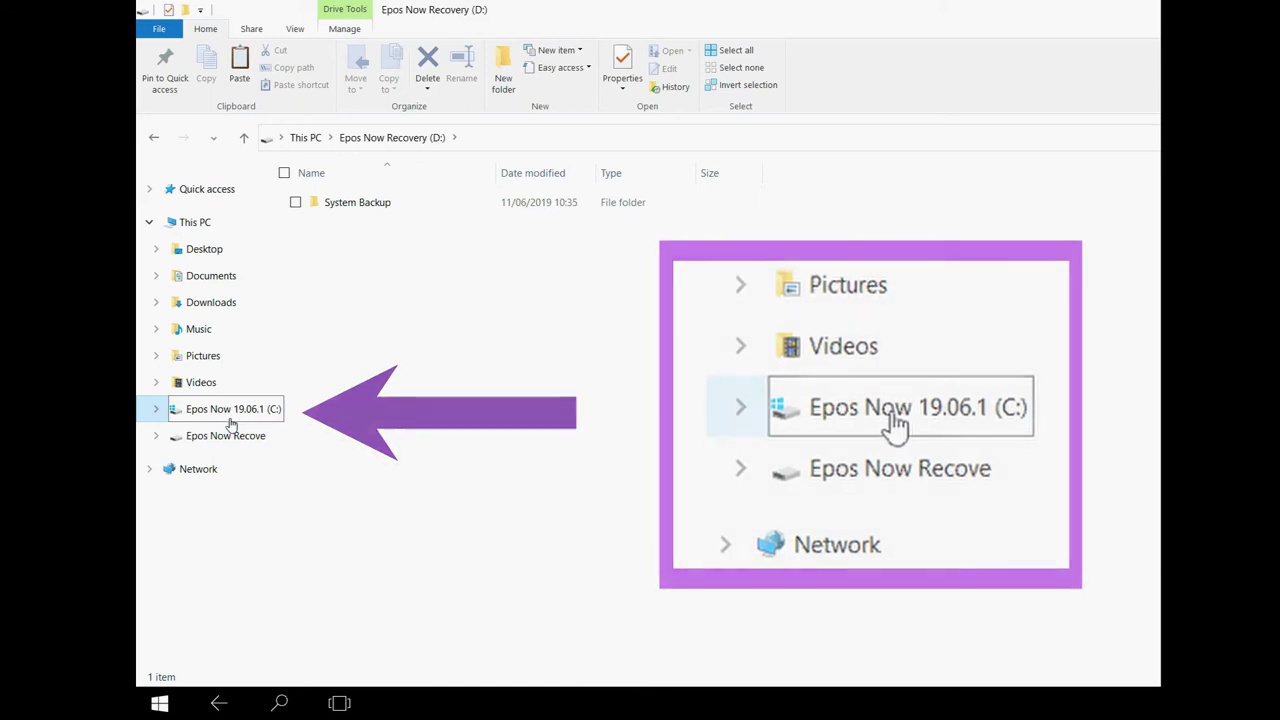
Go to C:\ProgramData by entering 'programdata' in the address bar
left_click(230, 412)
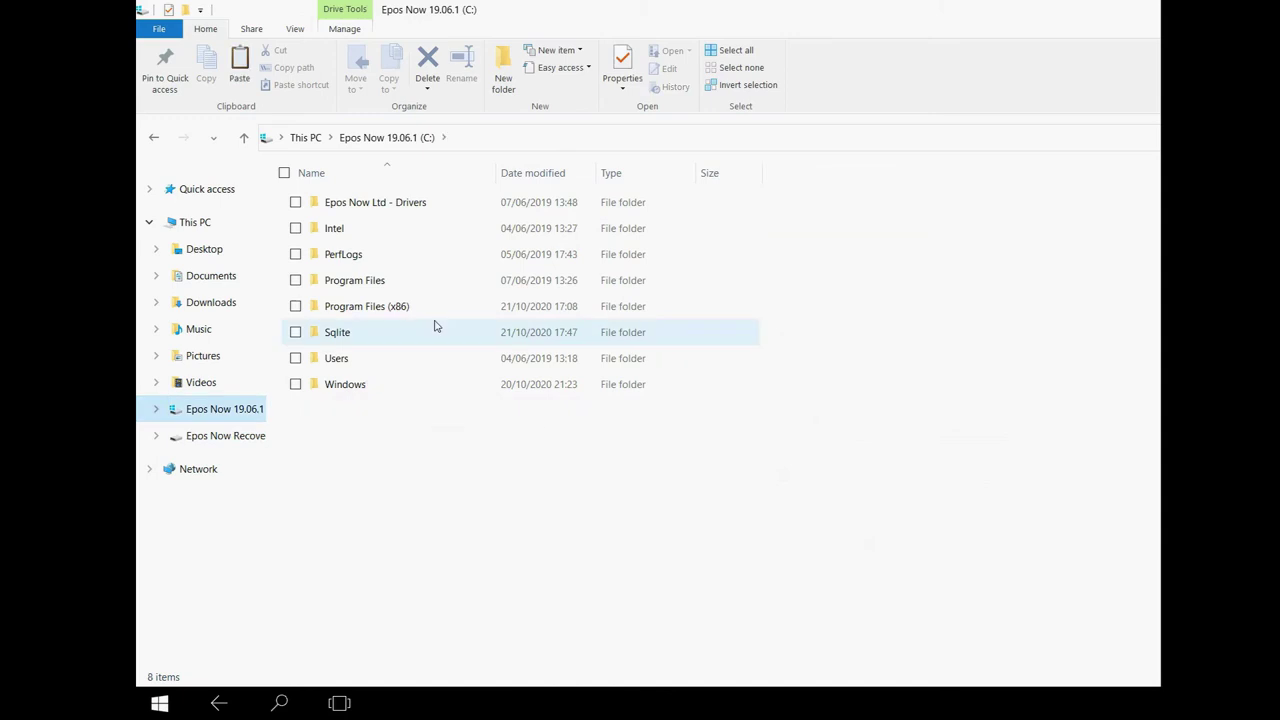
left_click(491, 137)
left_click(491, 135)
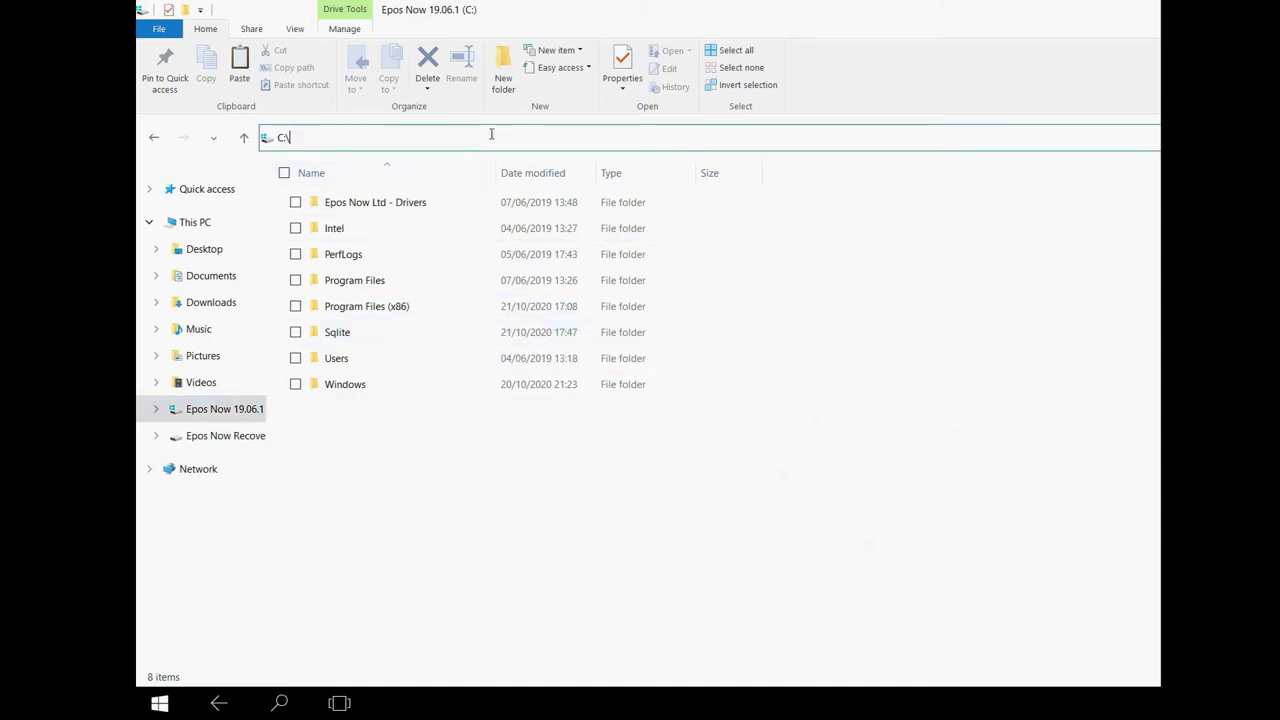
type("prog")
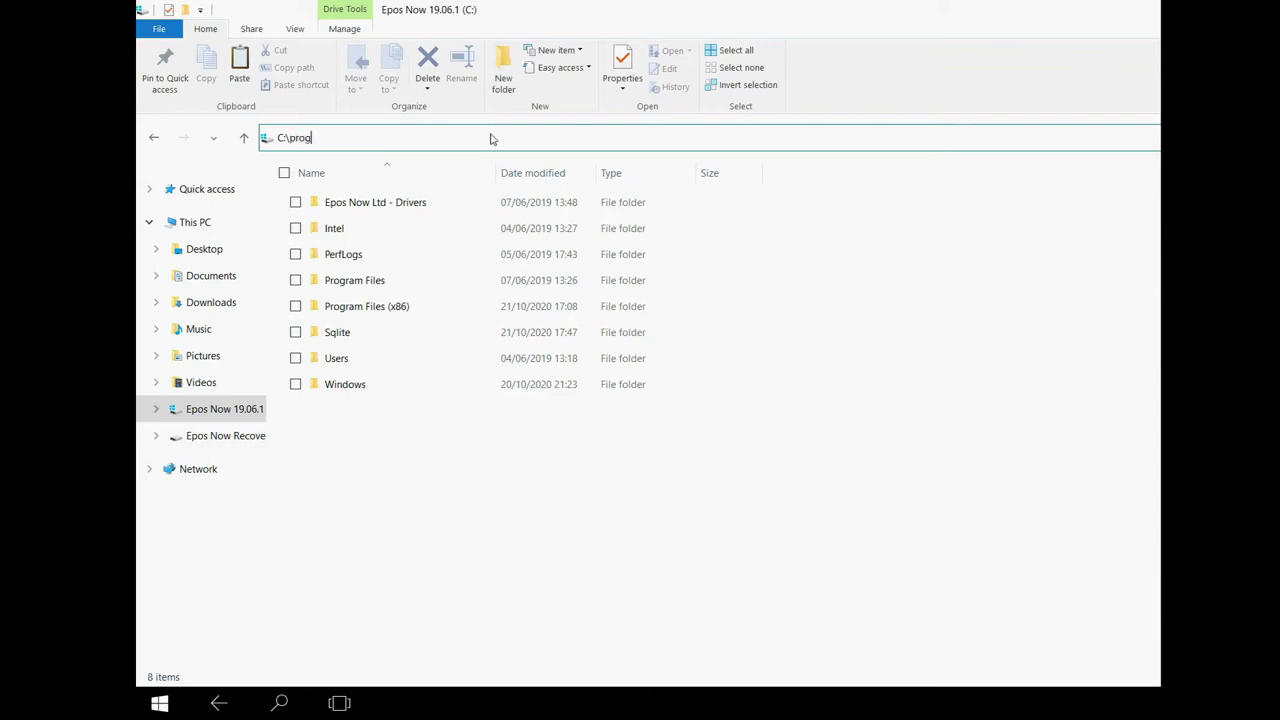
type("ramdata")
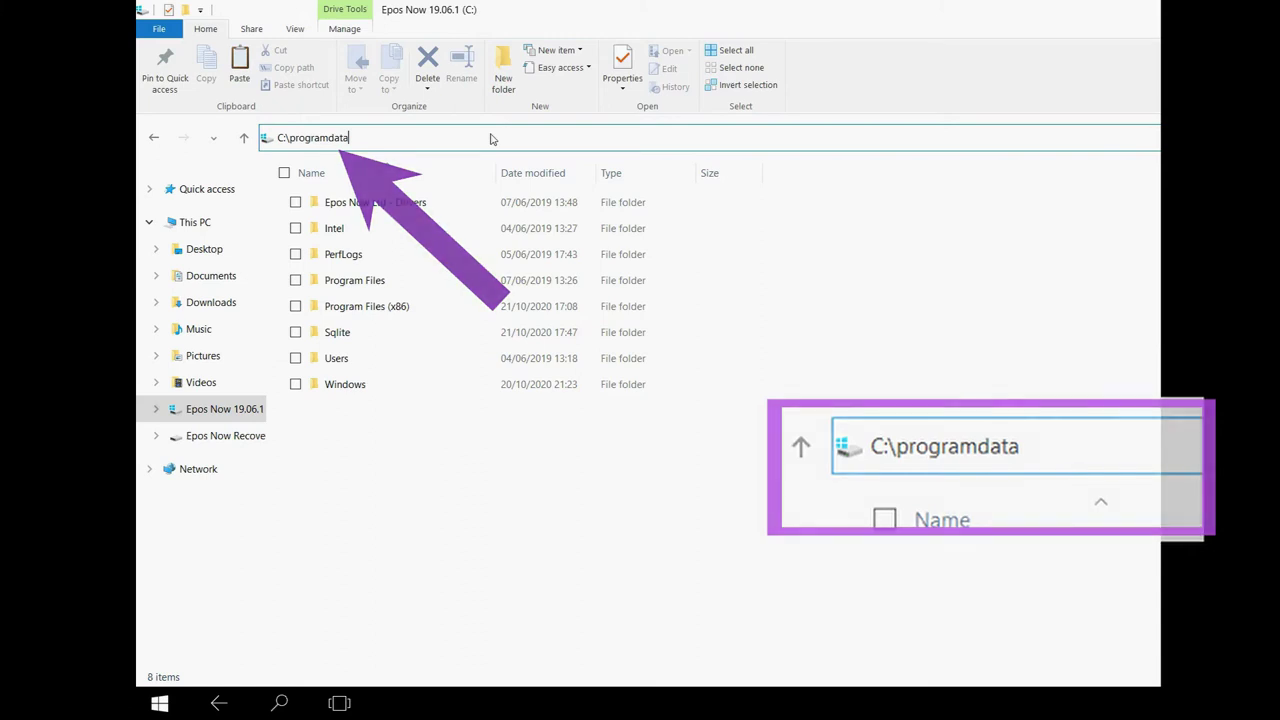
key("Return")
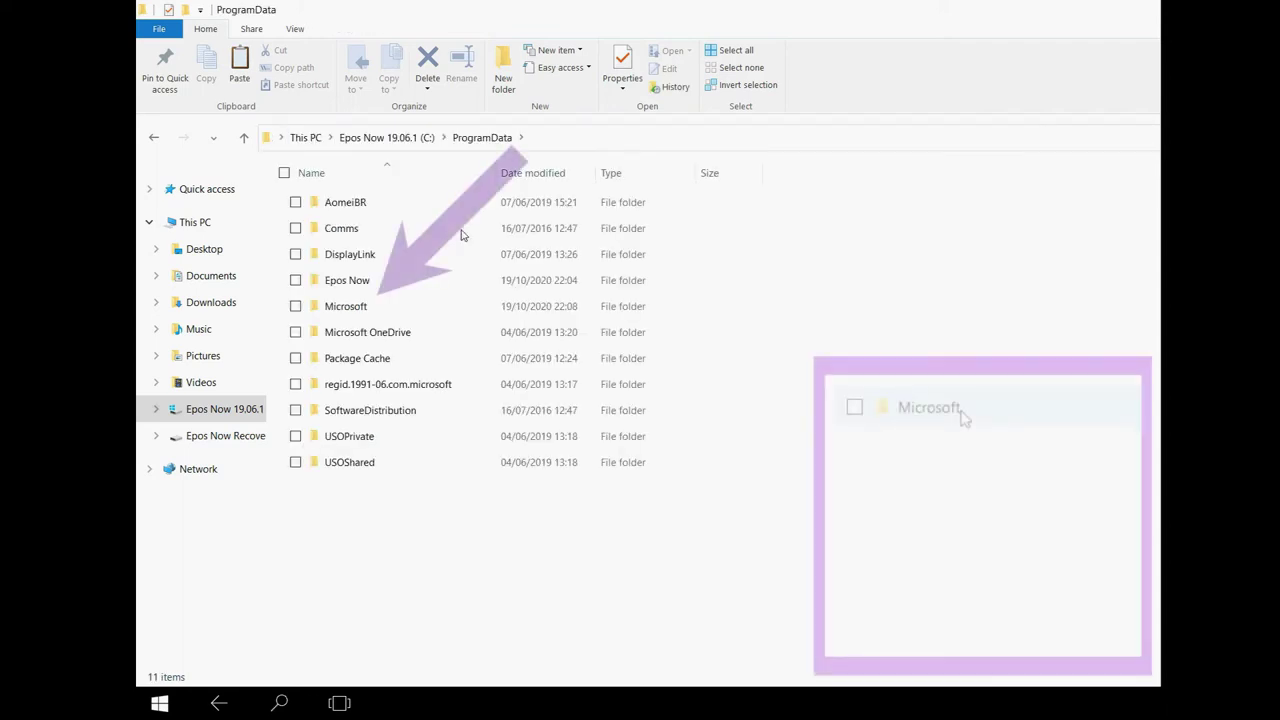
Open Microsoft > Windows > Start Menu > Programs > StartUp
double_click(366, 310)
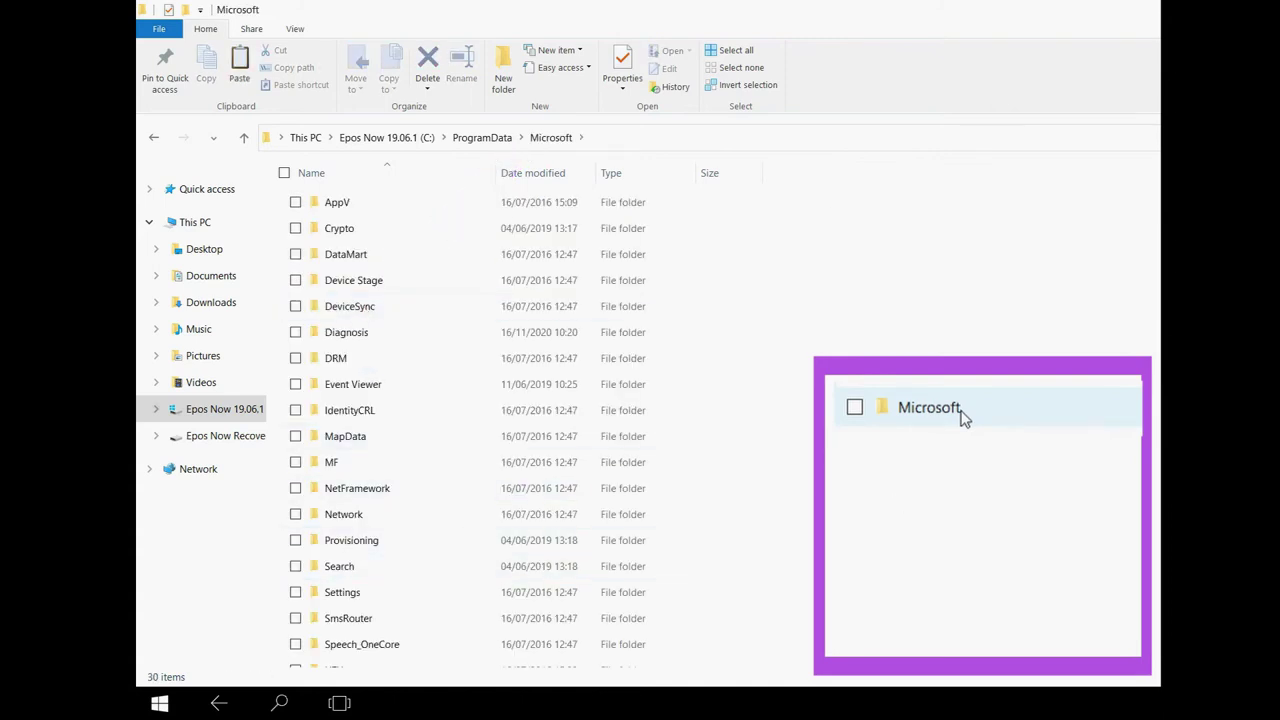
scroll(470, 420, "down", 4)
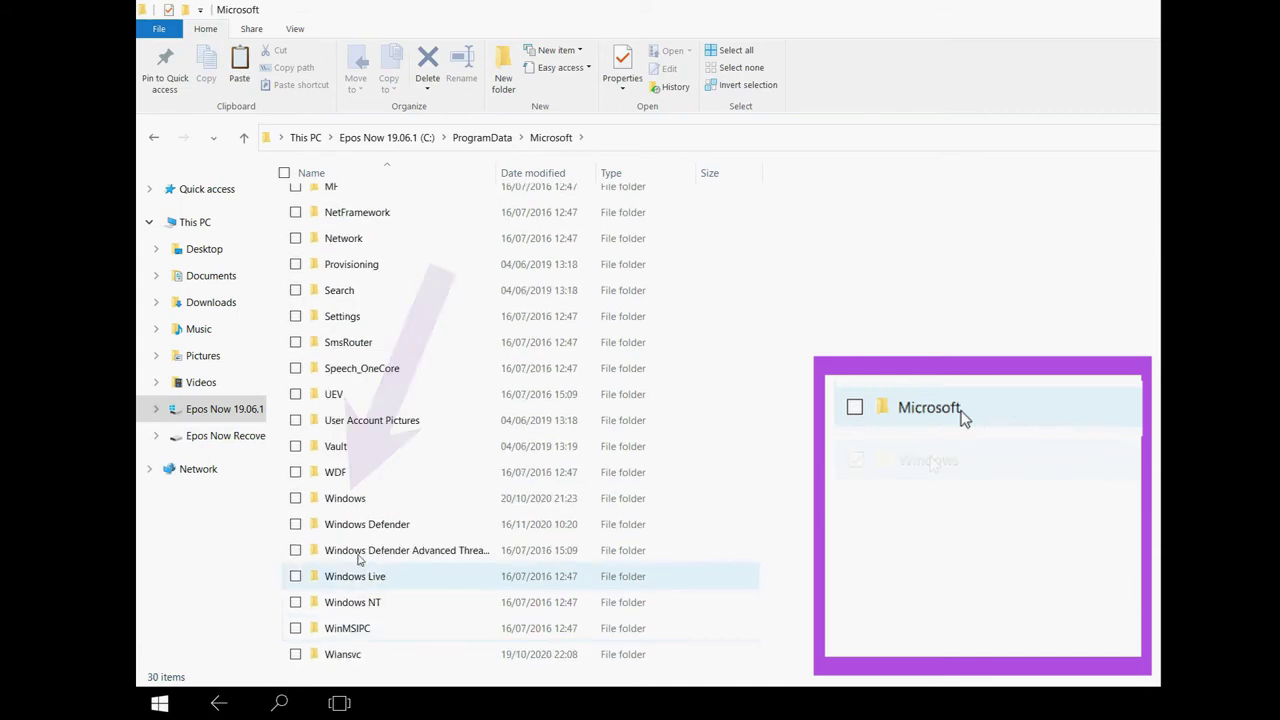
left_click(347, 500)
double_click(347, 500)
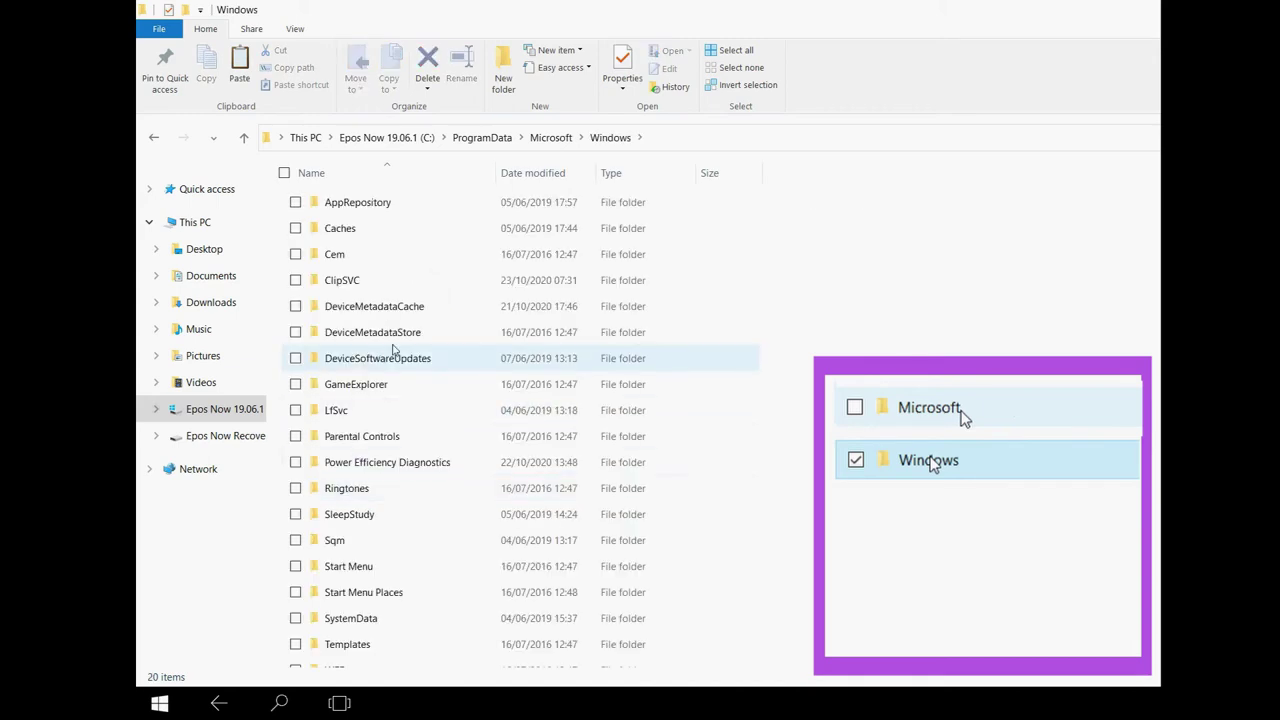
left_click(364, 567)
double_click(364, 568)
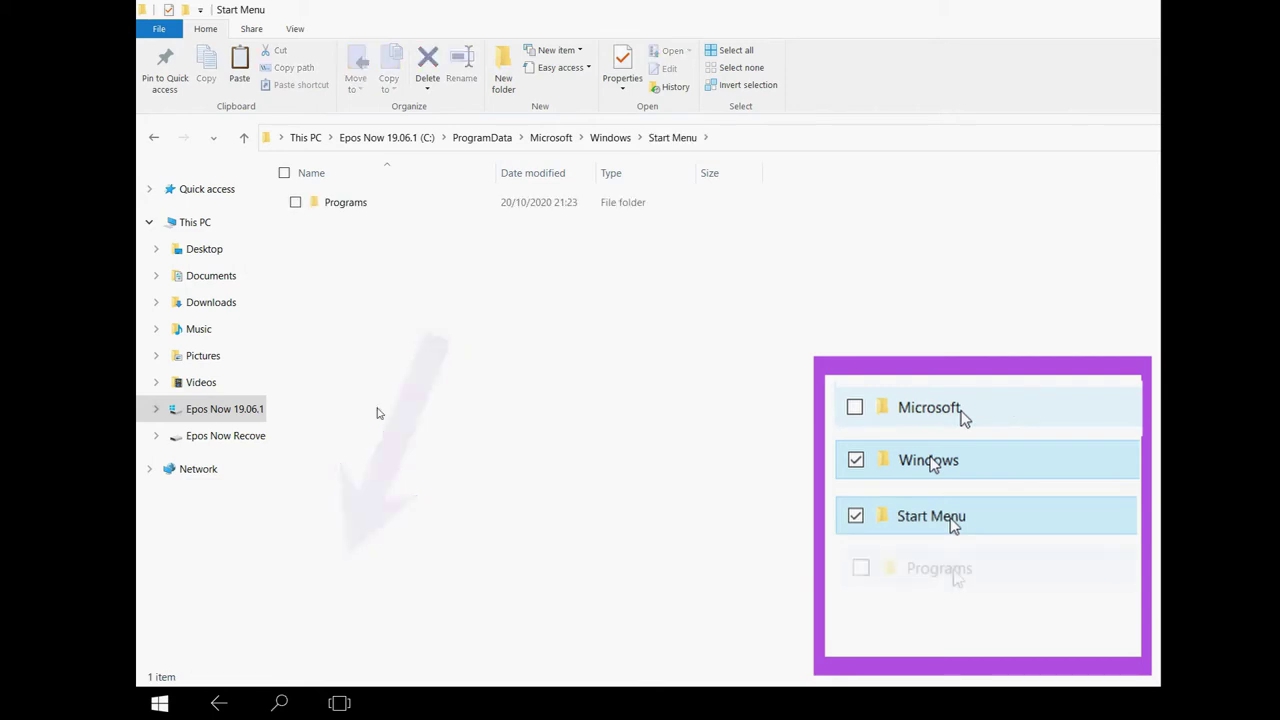
left_click(356, 205)
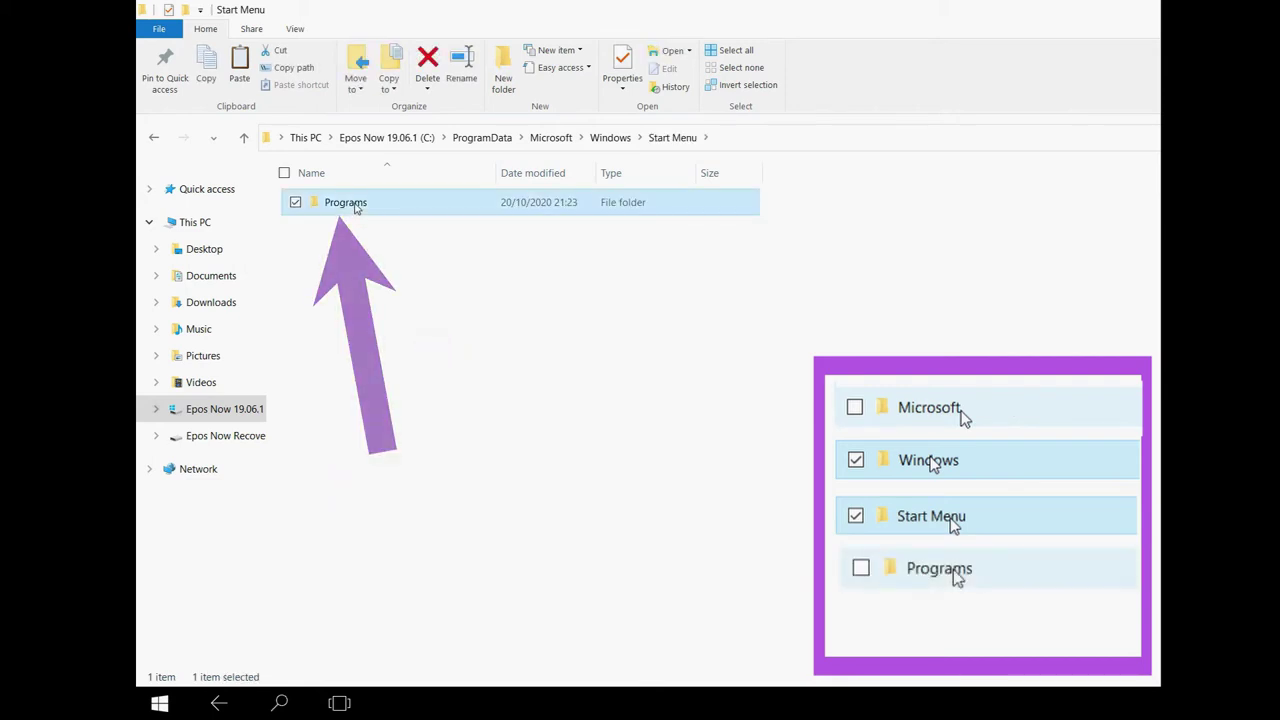
double_click(355, 205)
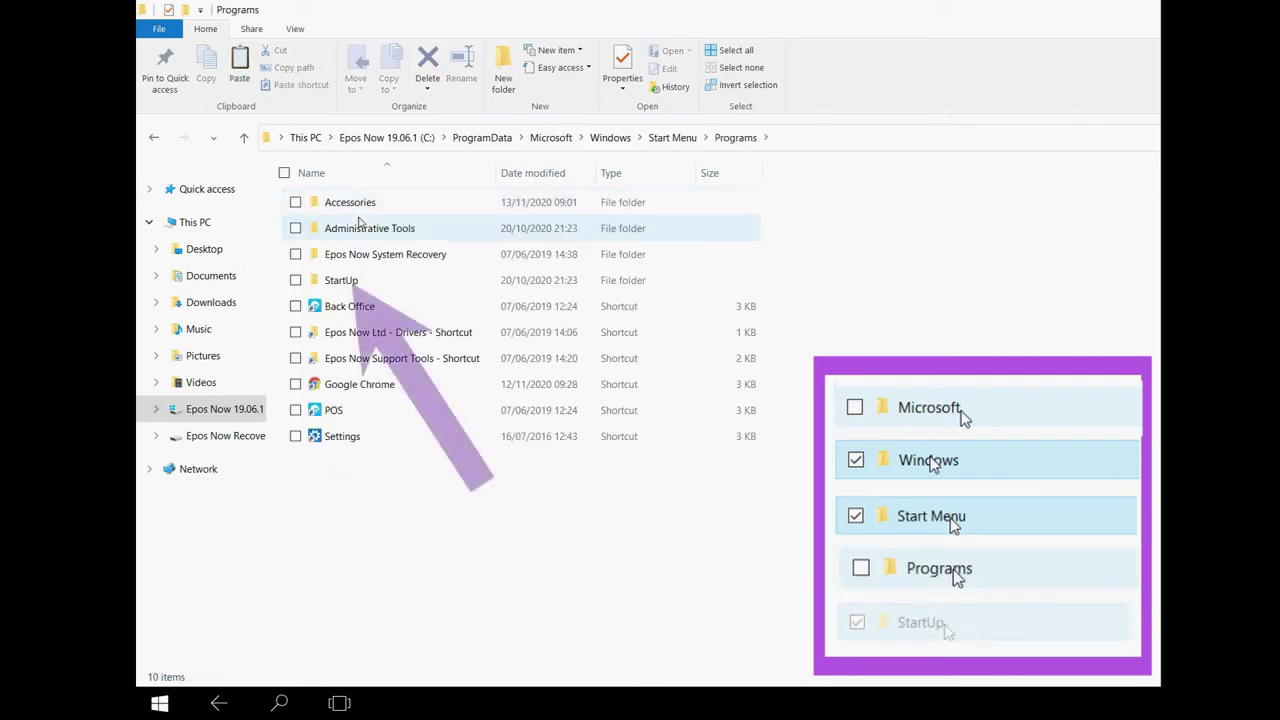
left_click(353, 281)
double_click(355, 283)
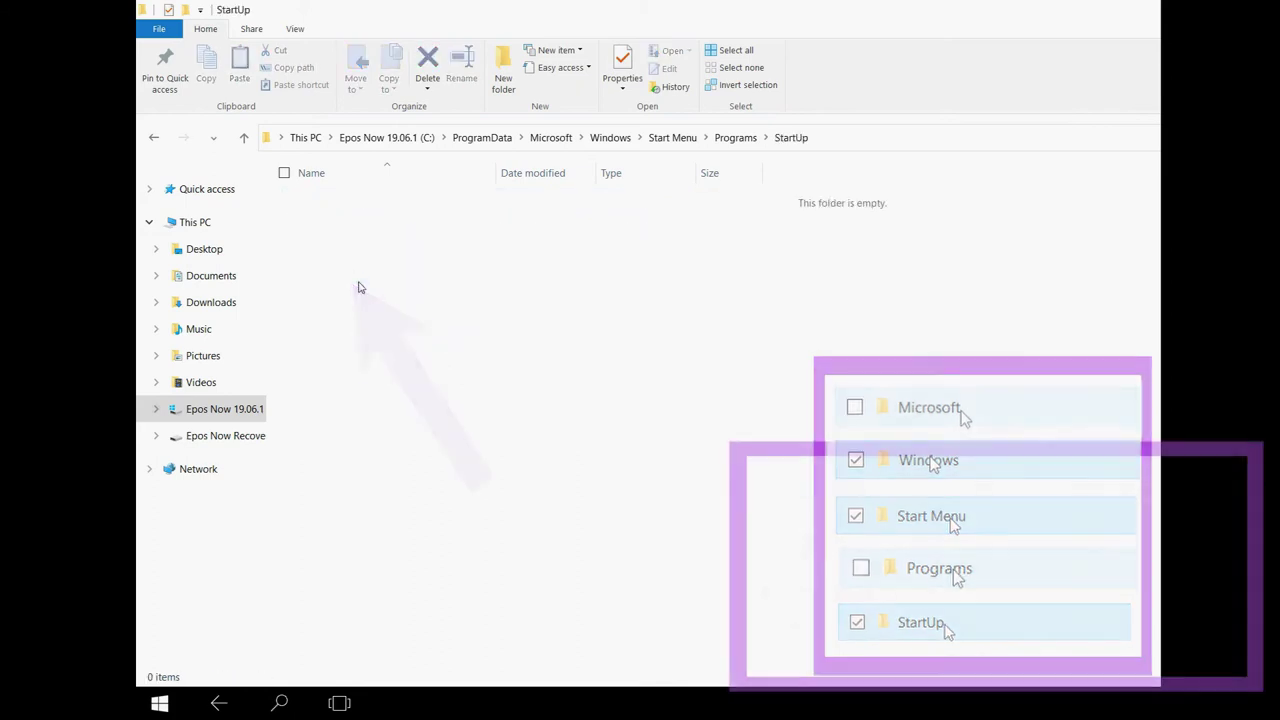
Paste the cut OrderPrinter - Kitchen shortcut into the StartUp folder with Ctrl+V
key("ctrl+v")
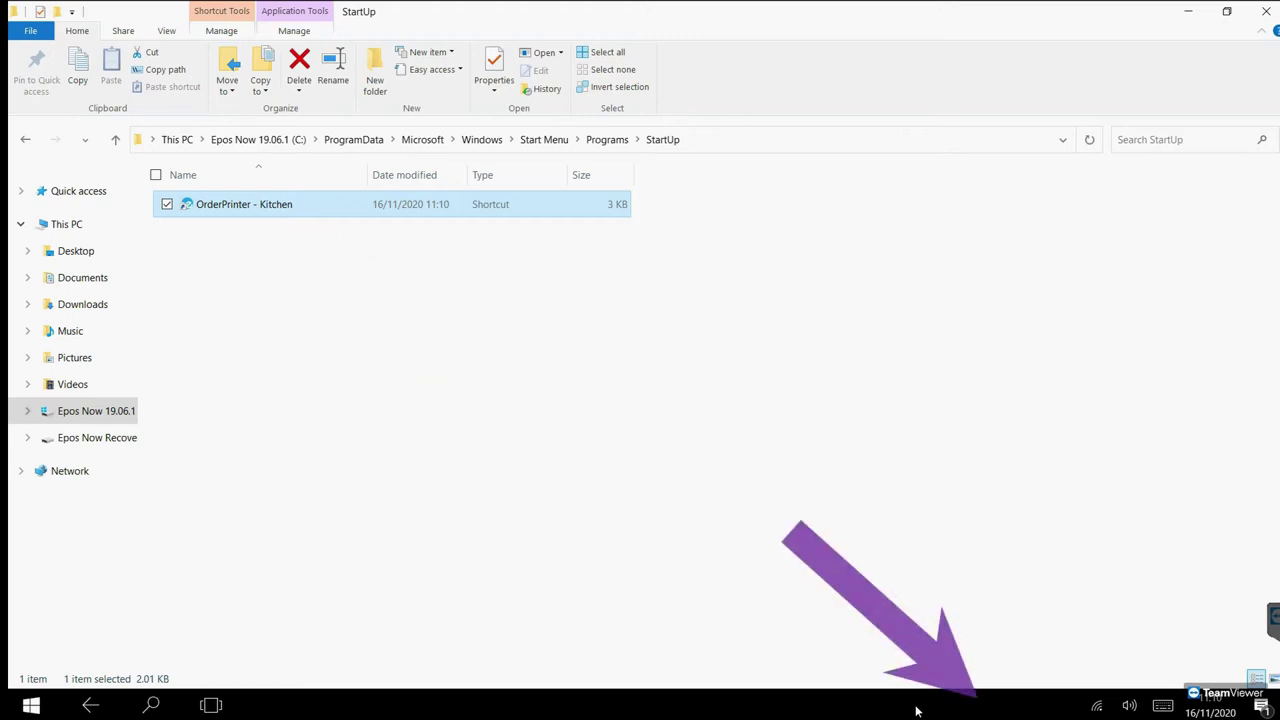
Turn on Show all notification icons from the taskbar's context menu
right_click(915, 710)
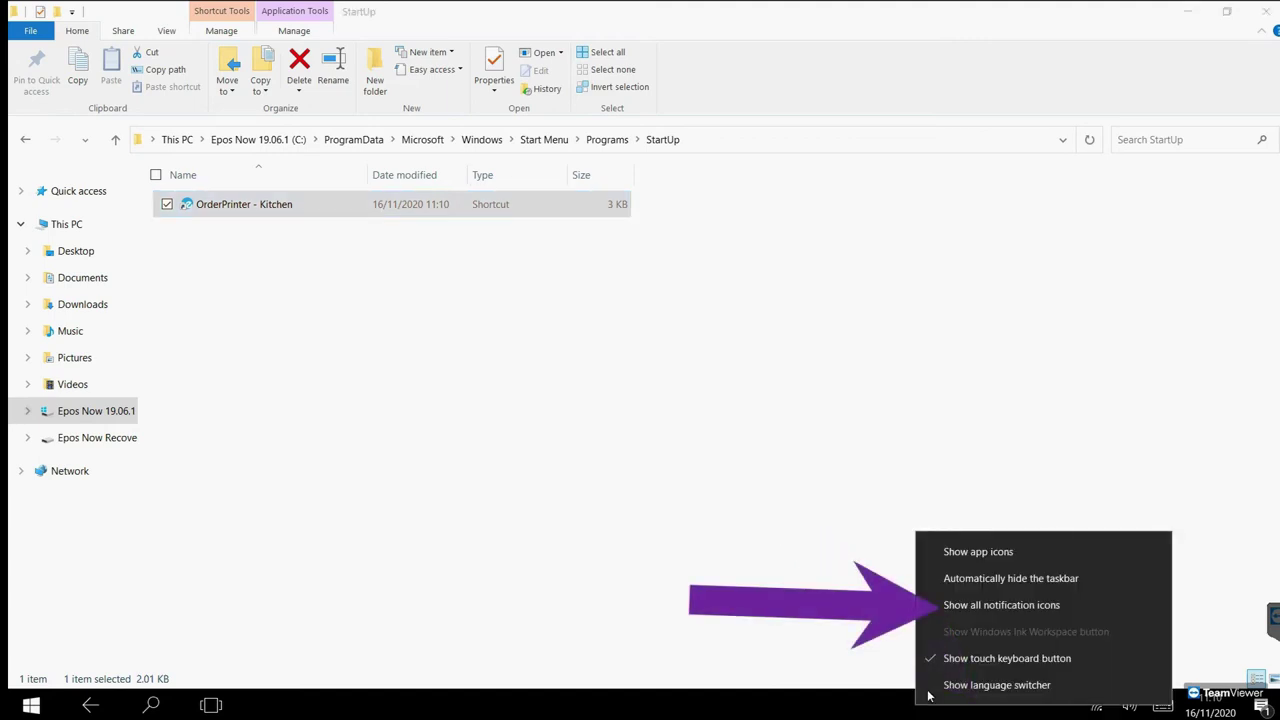
left_click(983, 606)
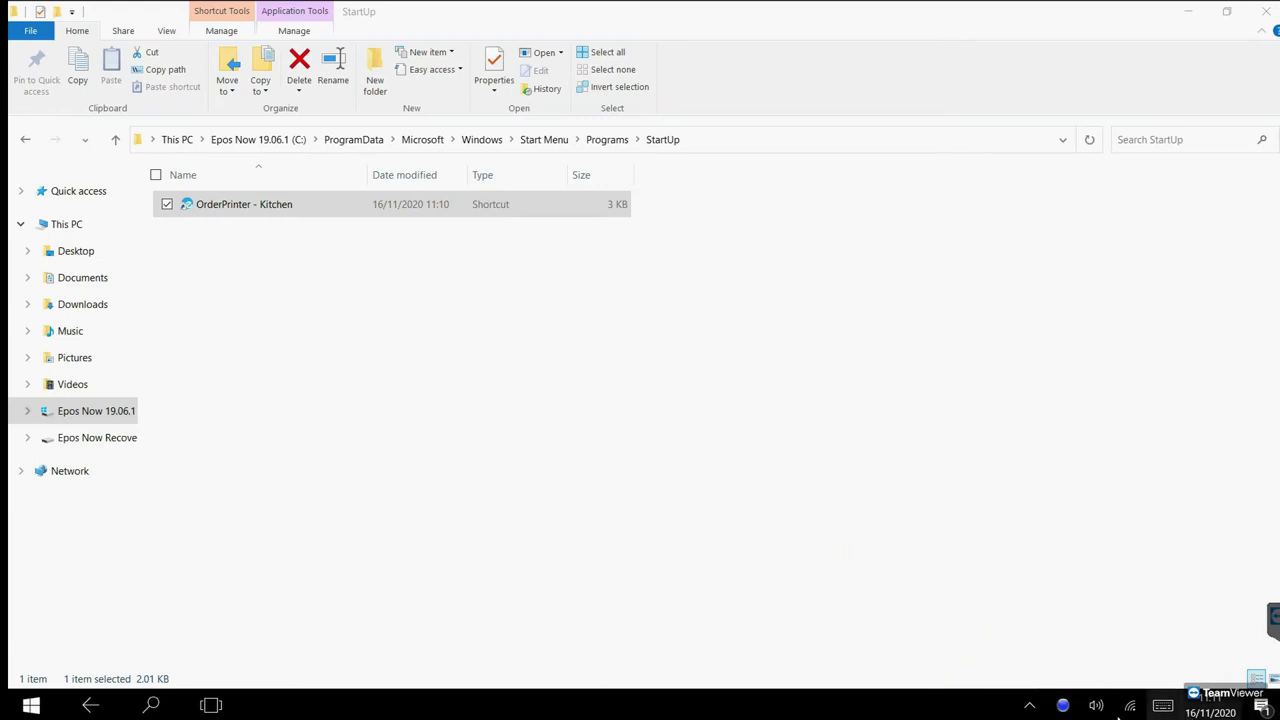
Run Order Printer for KITCHEN orders at the cafe location so its status reads Running
left_click(1063, 705)
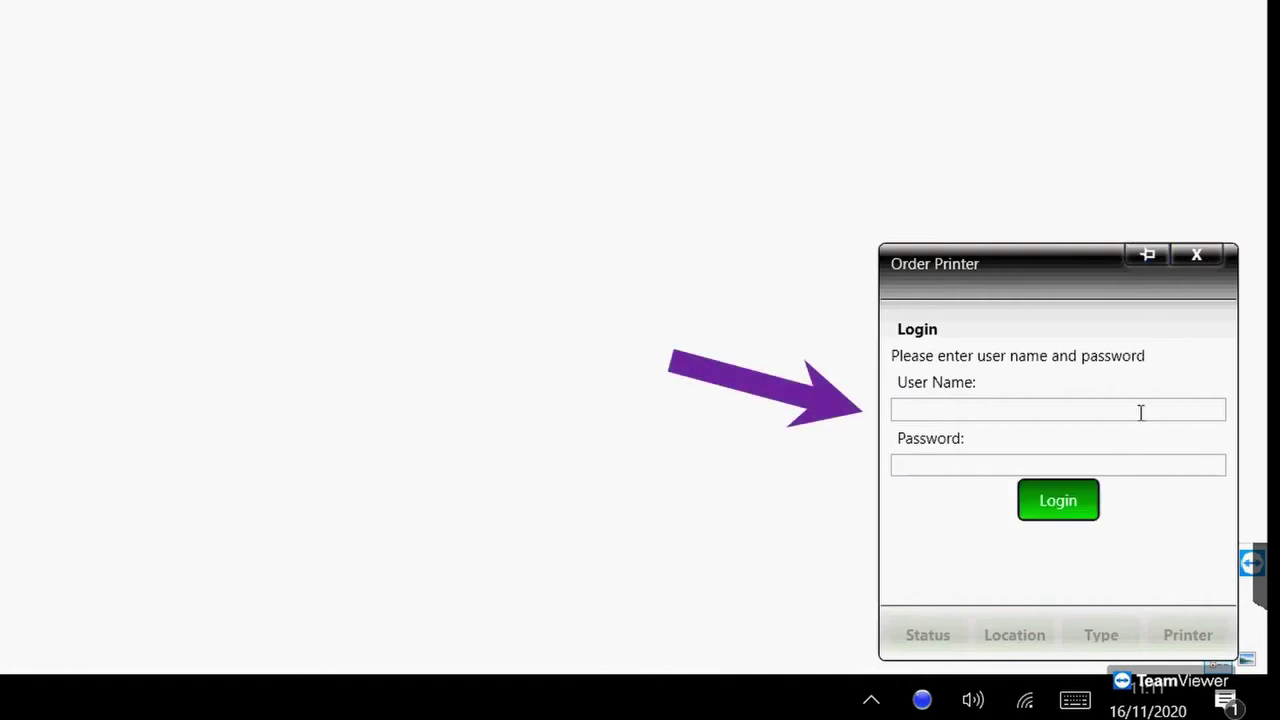
left_click(1147, 257)
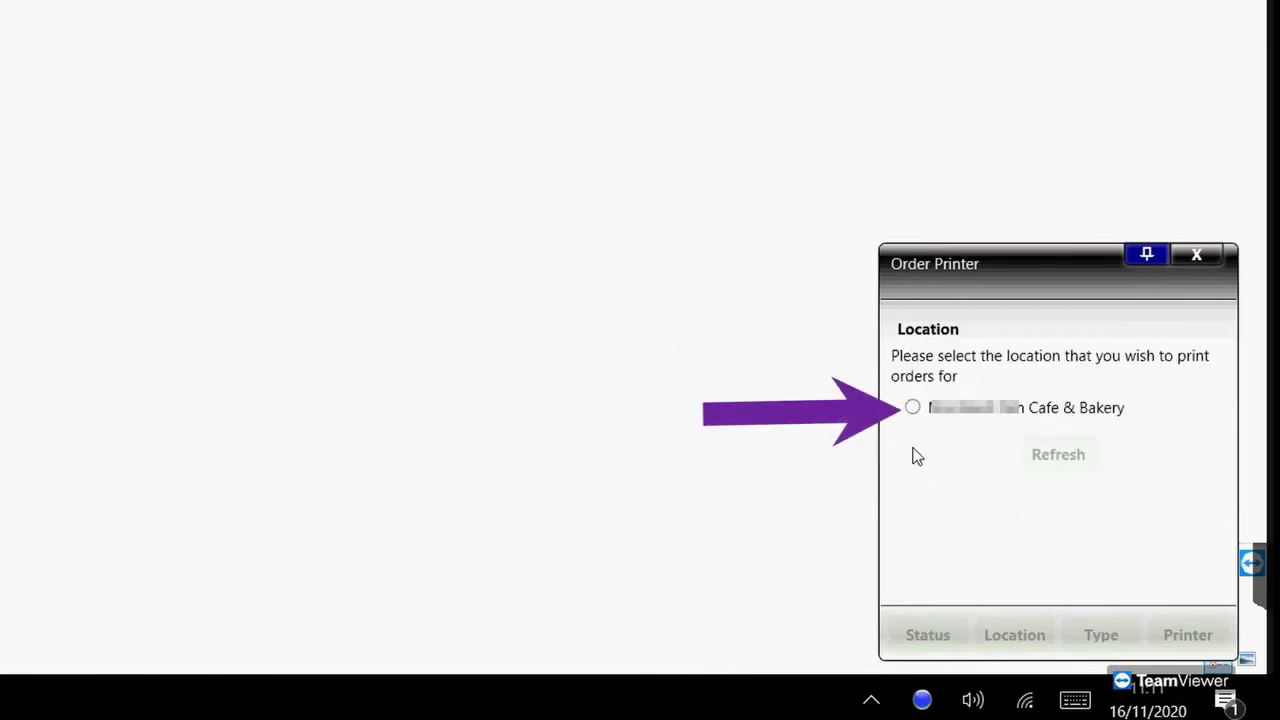
left_click(913, 408)
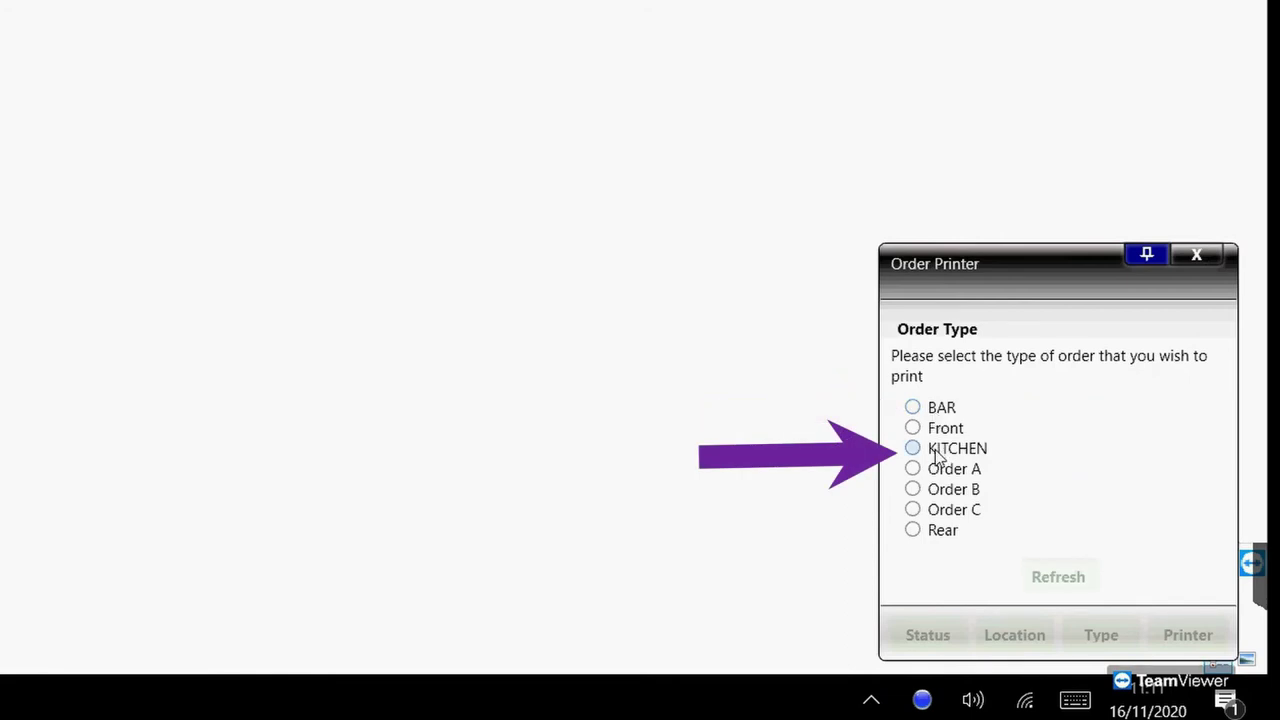
left_click(937, 453)
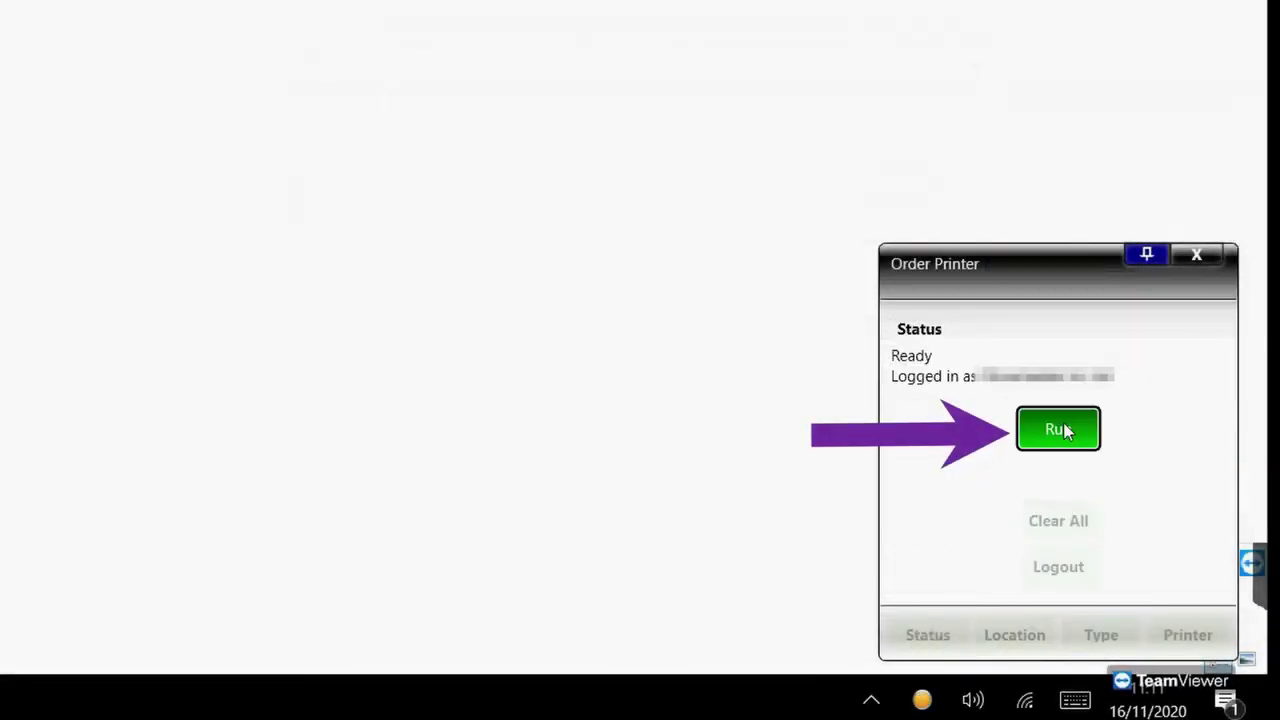
left_click(1065, 430)
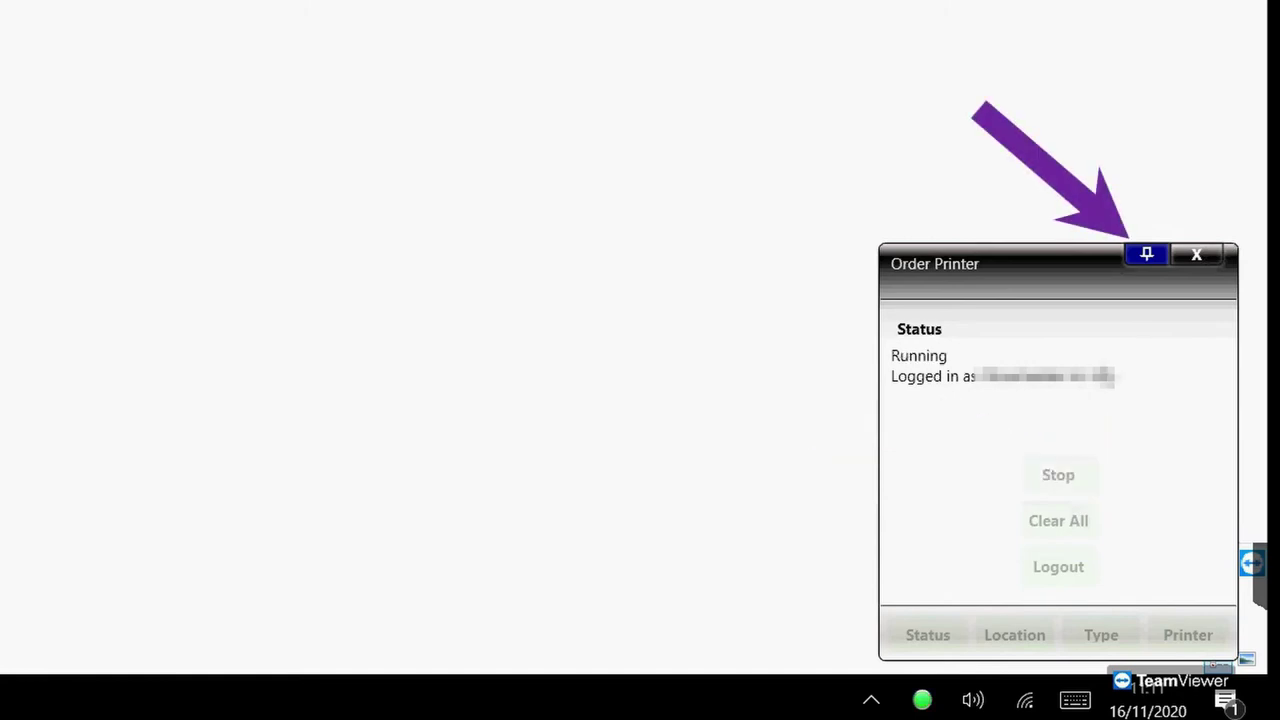
left_click(1148, 257)
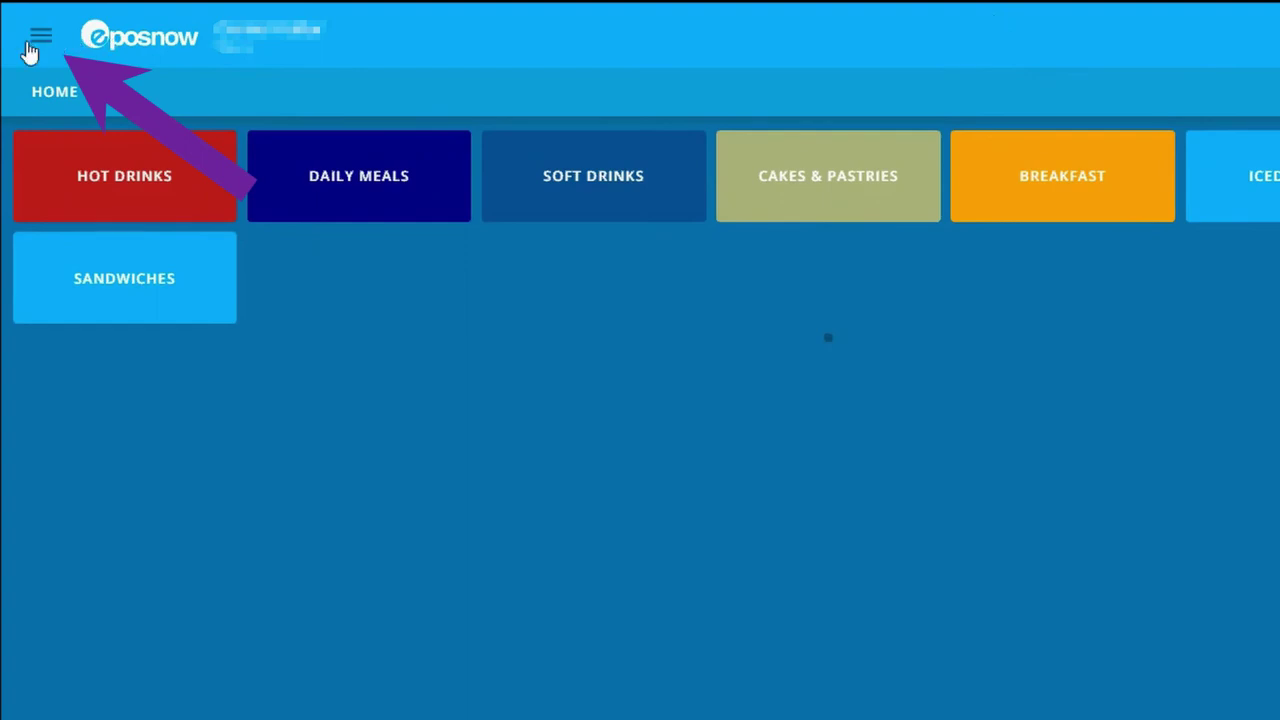
Open the till's Settings and its TILL App settings to reach the Basic Settings dialog
left_click(30, 44)
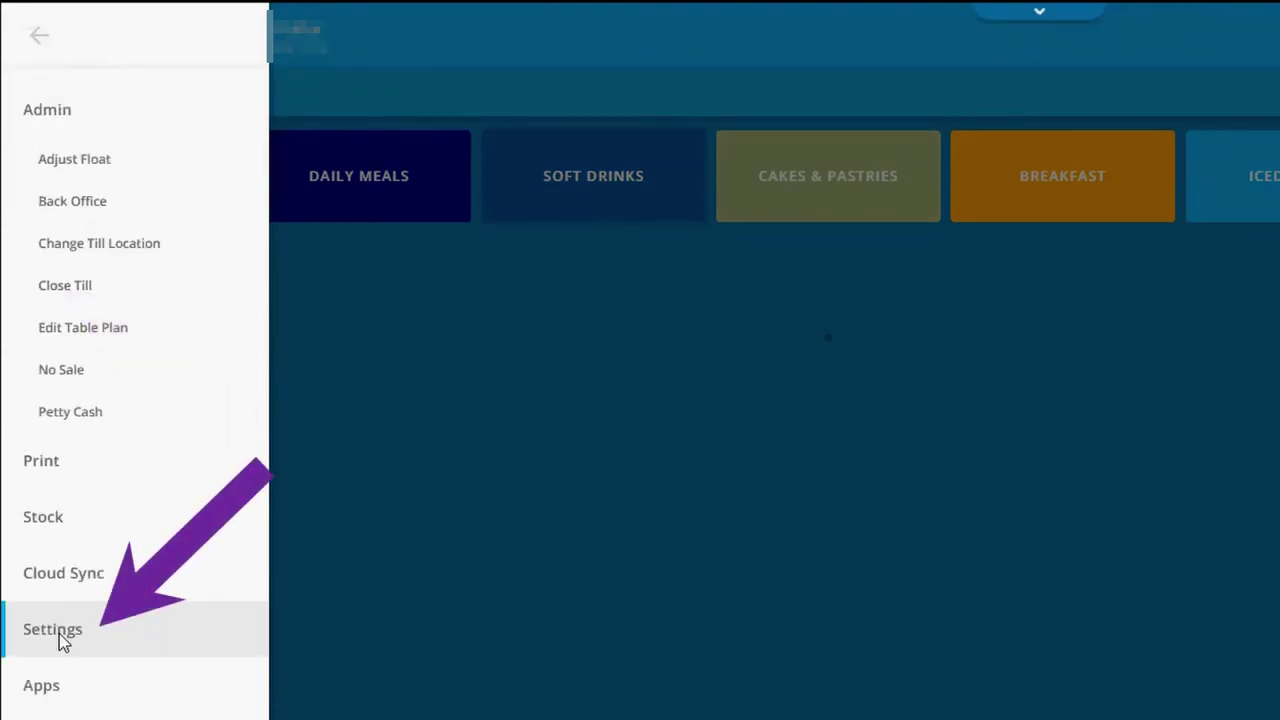
left_click(59, 633)
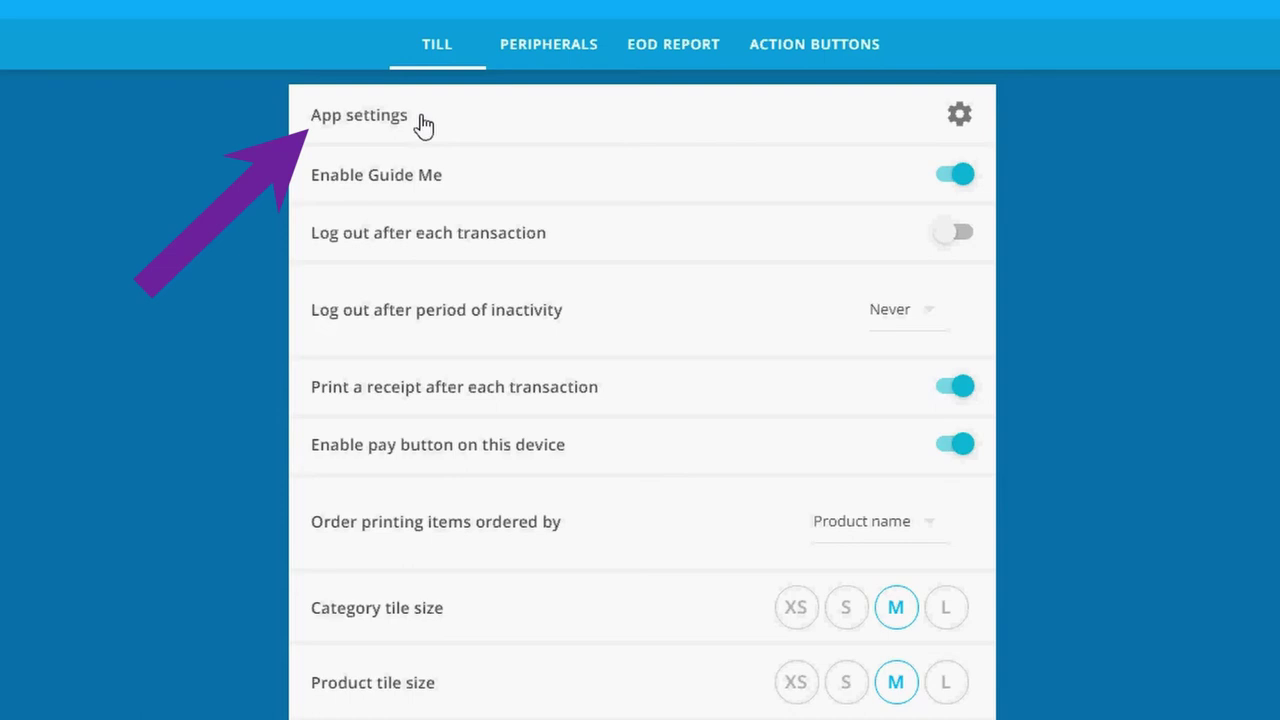
left_click(420, 115)
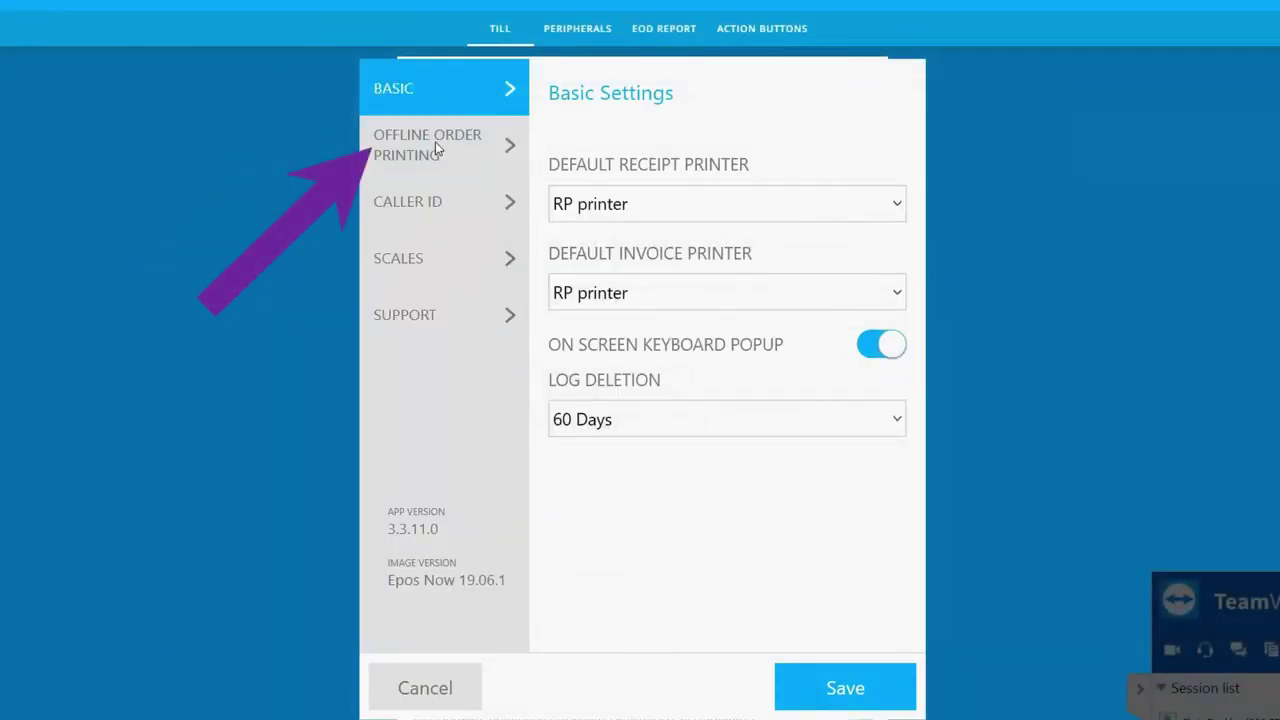
Switch Enable Offline Order Printing off on the Offline Order Printing tab
left_click(436, 148)
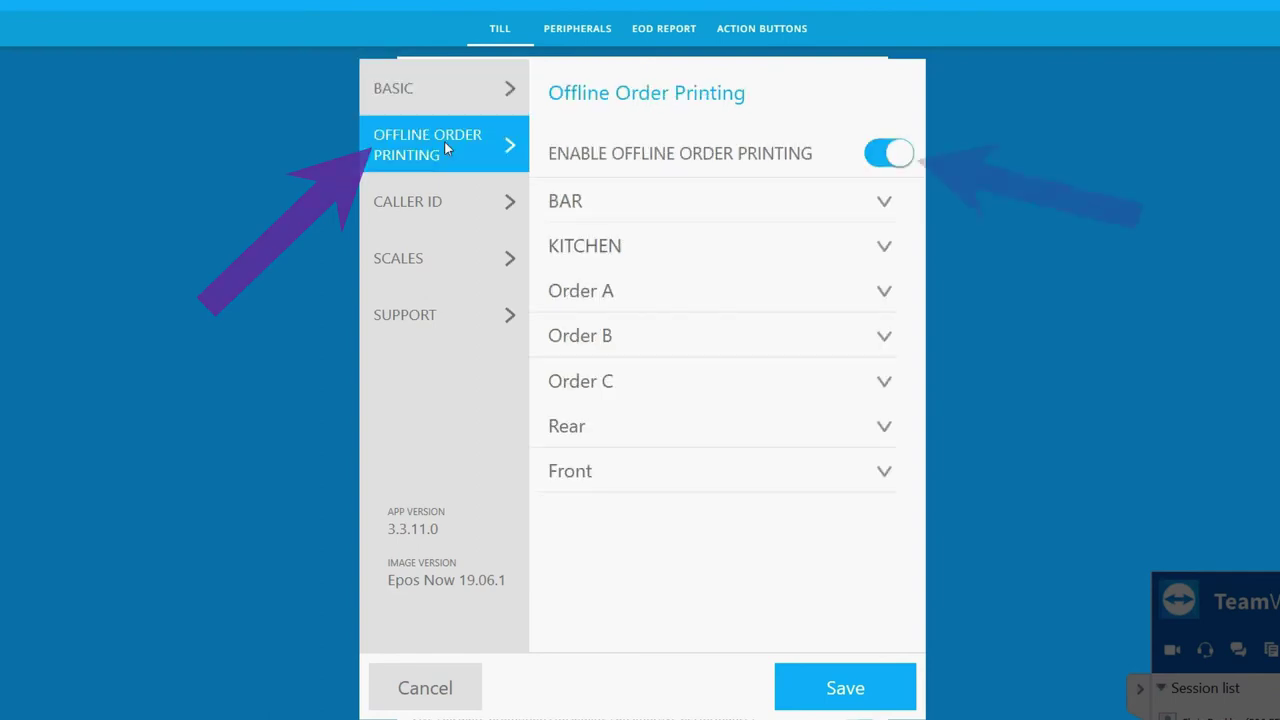
left_click(881, 155)
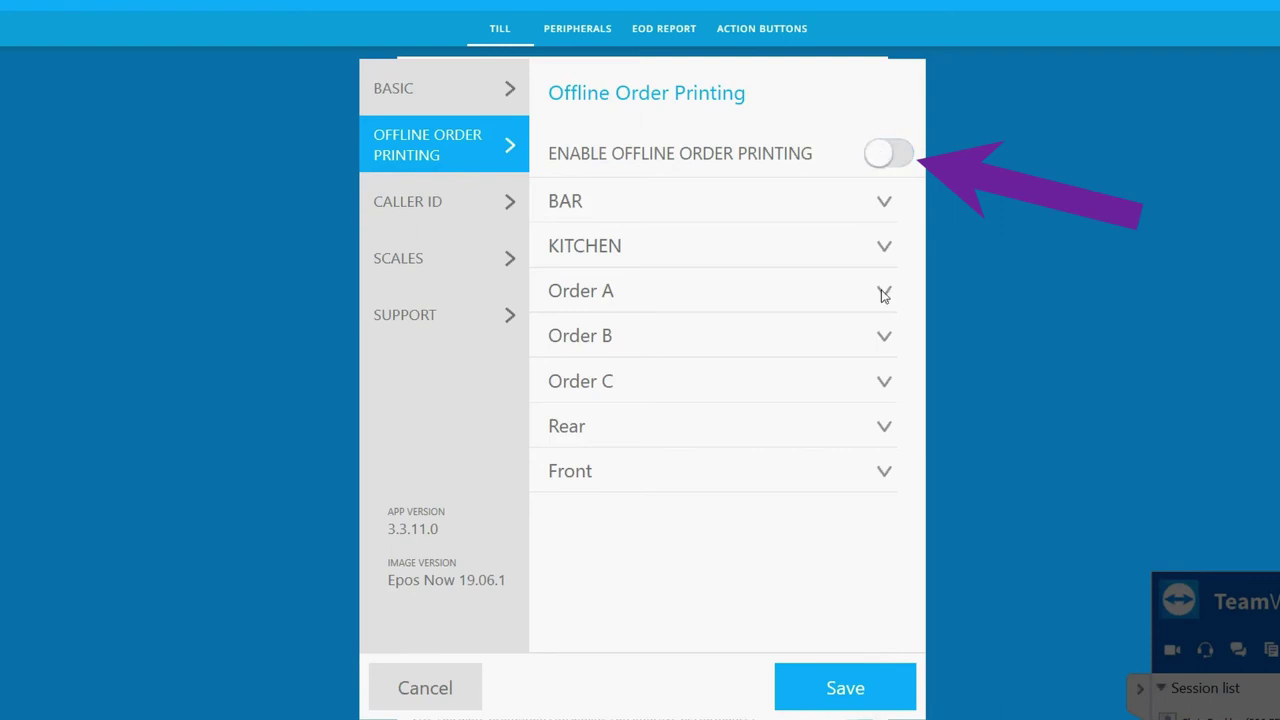